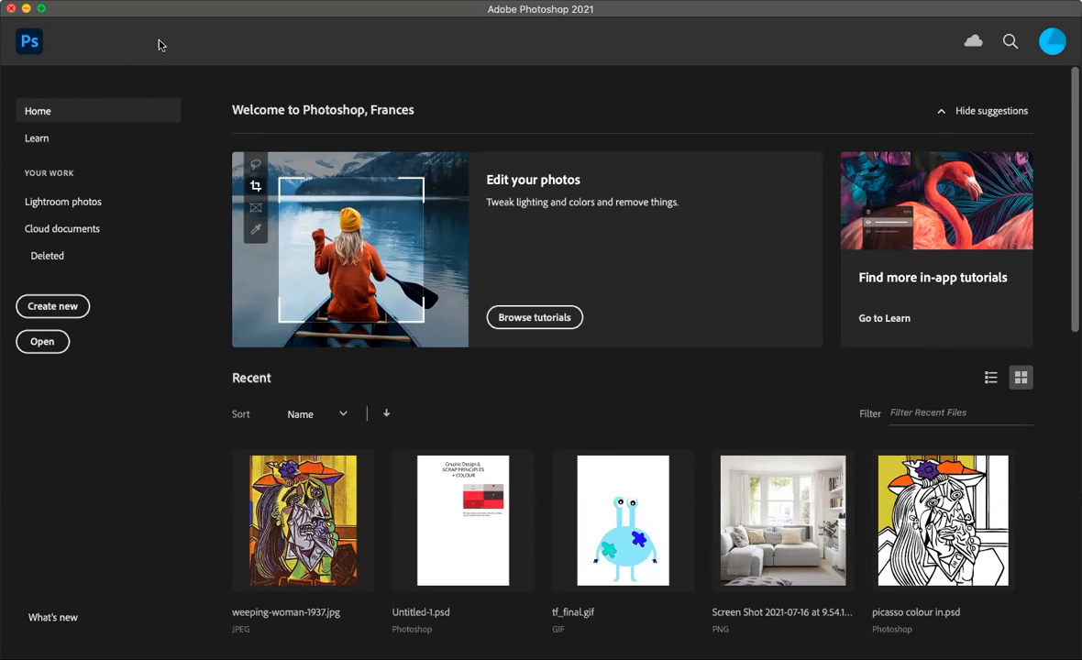
- Create a new A4 print document named "GRAPHIC DESIGN_SCRAP PRINCIPLES" from the blank presets
{"action": "left_click", "coordinate": [52, 307]}
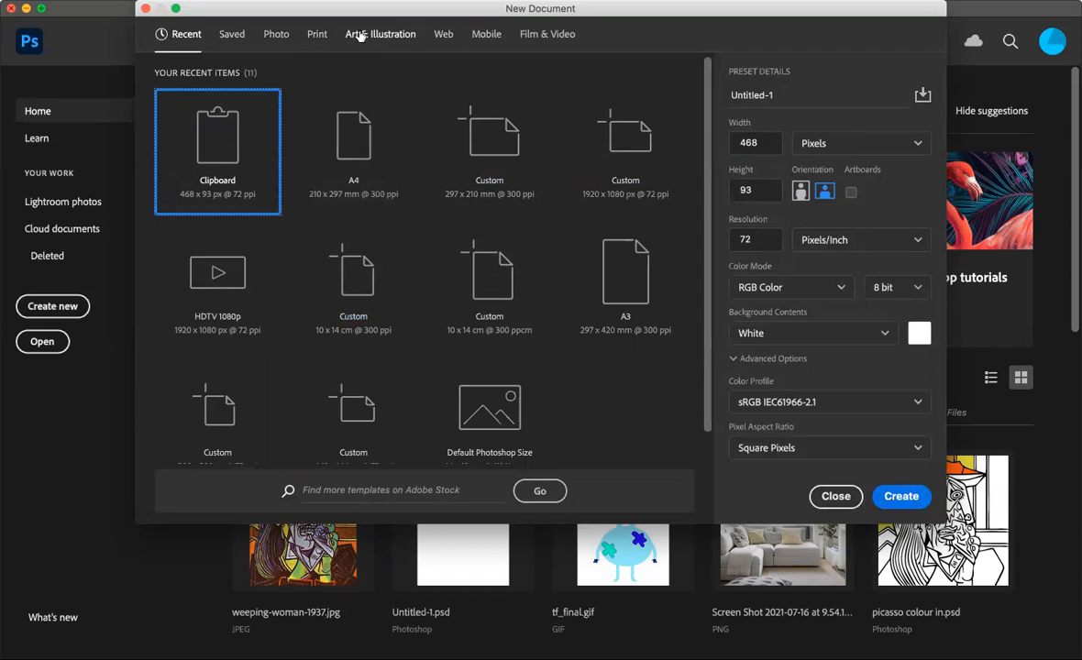
{"action": "left_click", "coordinate": [318, 35]}
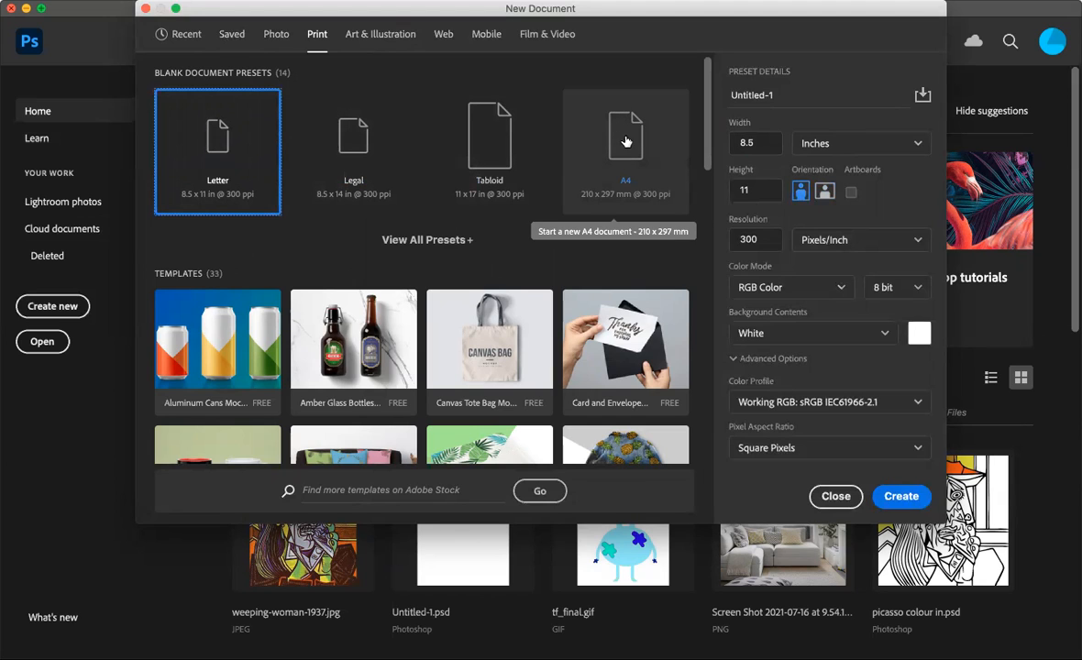
{"action": "left_click", "coordinate": [417, 240]}
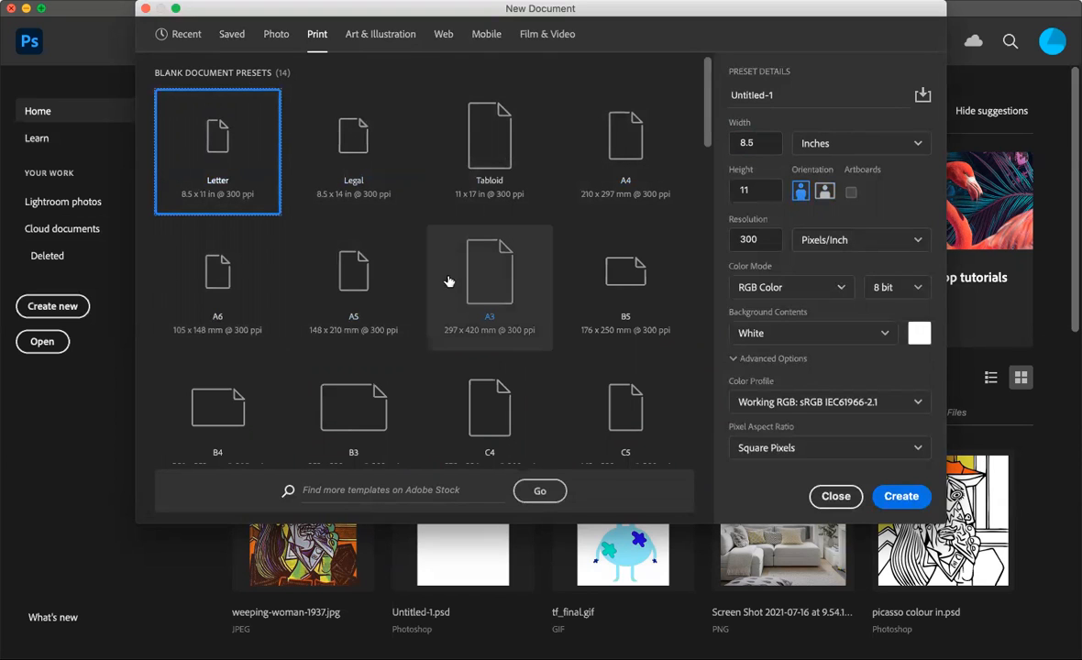
{"action": "left_click", "coordinate": [611, 138]}
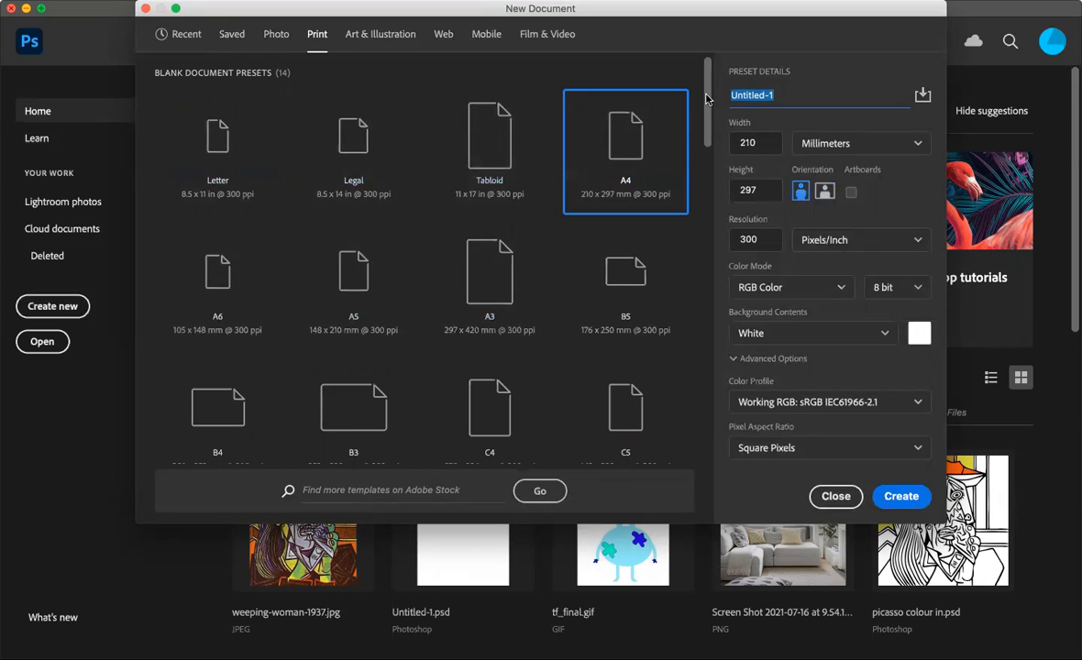
{"action": "type", "text": "GRAPHIC DESIGN"}
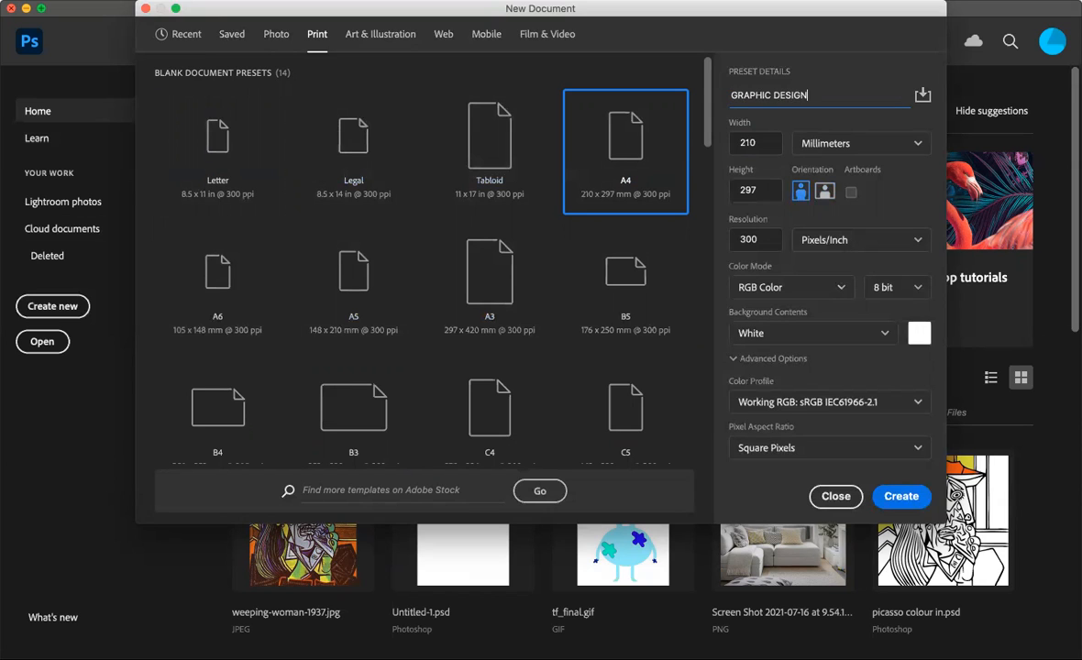
{"action": "type", "text": "_SCRAP PRINCIPLES"}
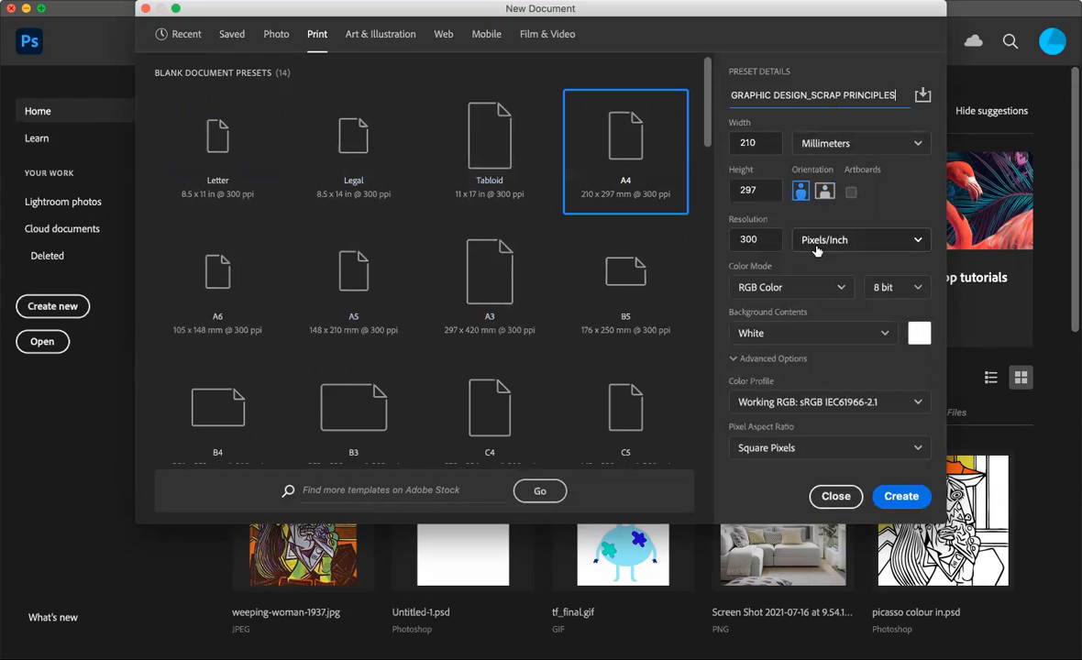
{"action": "left_click", "coordinate": [902, 496]}
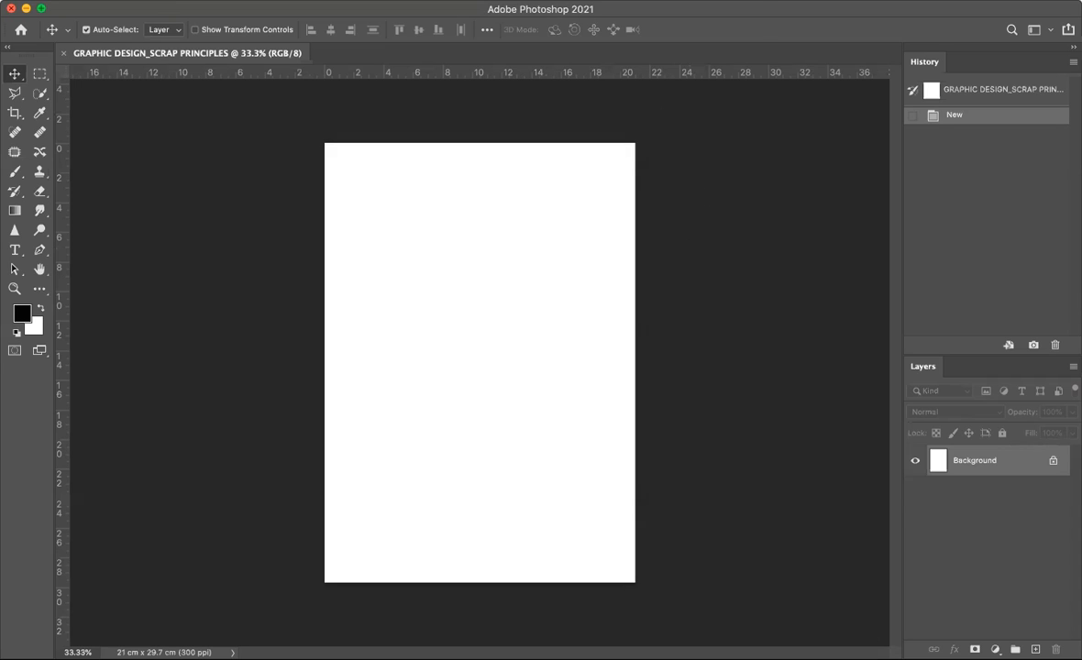
- Check which panels are enabled, including Layers and History, and review the Smart Guides, rulers and Snap To settings
{"action": "left_click", "coordinate": [513, 0]}
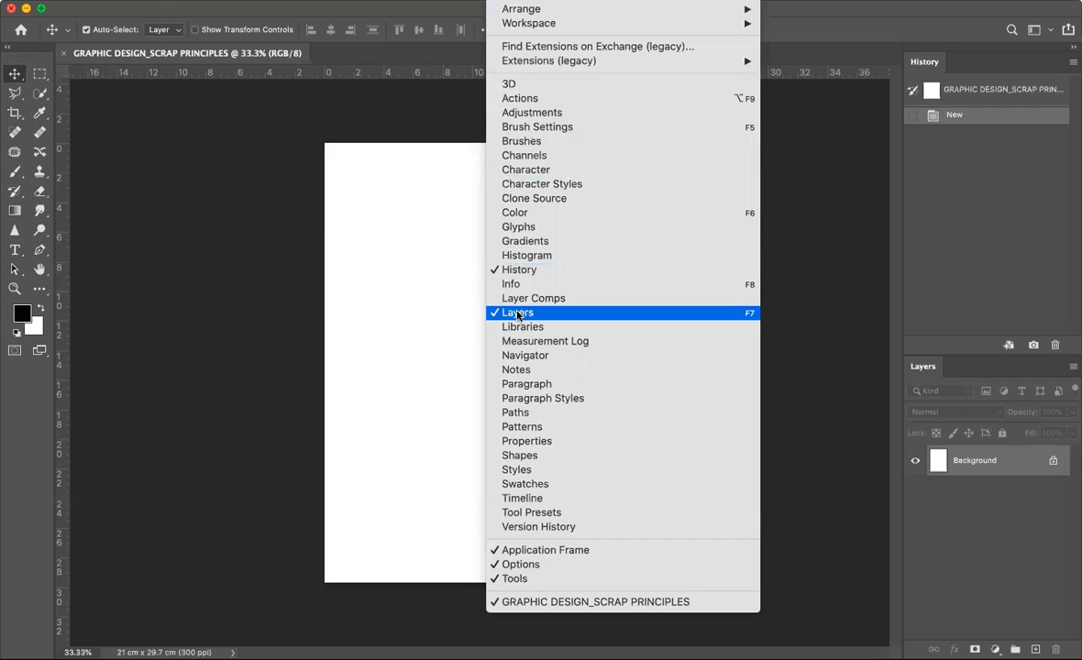
{"action": "left_click", "coordinate": [800, 268]}
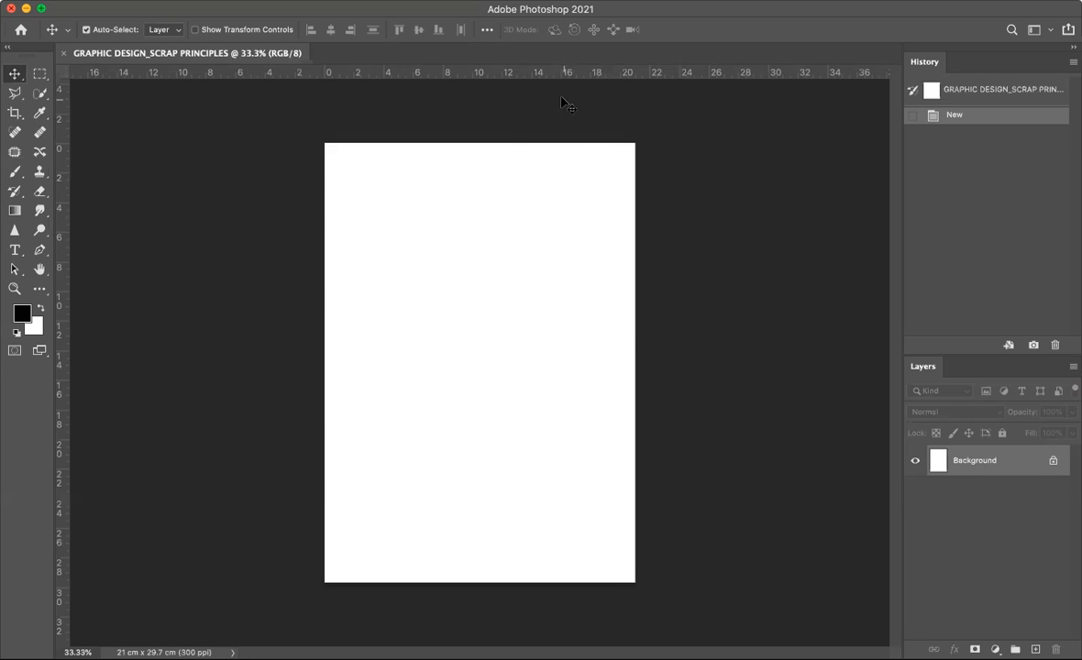
{"action": "left_click", "coordinate": [417, 0]}
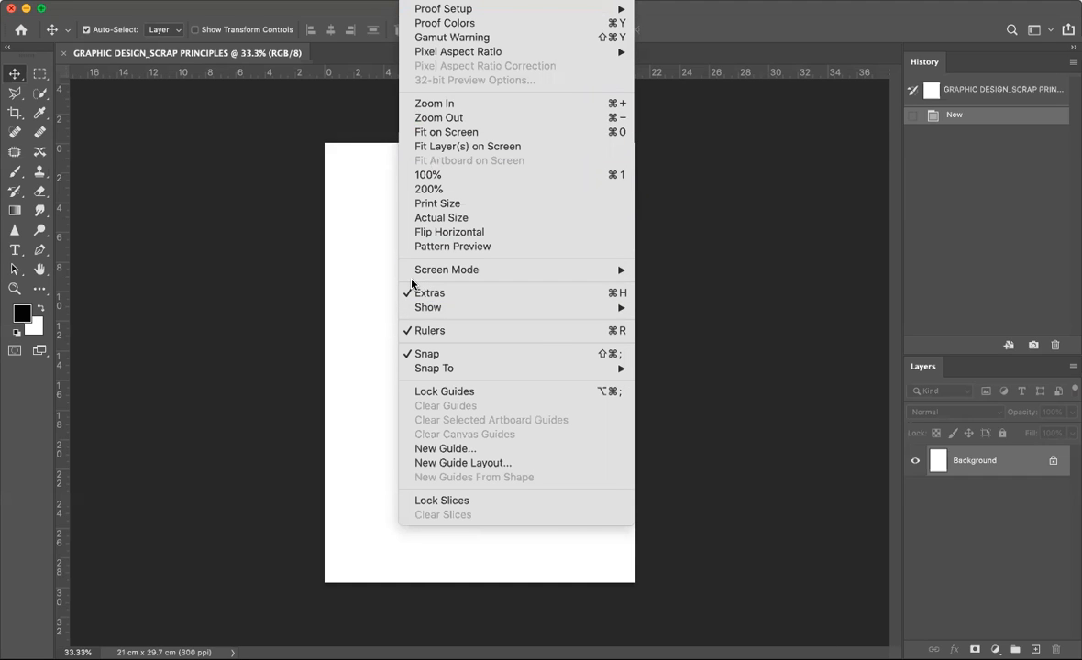
{"action": "mouse_move", "coordinate": [427, 309]}
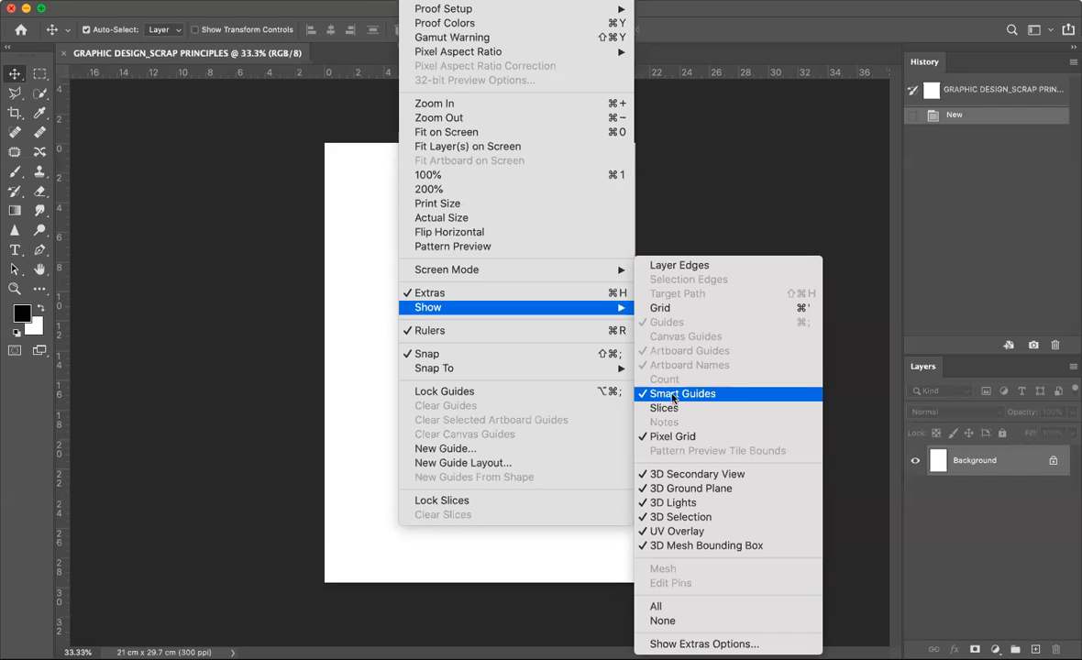
{"action": "left_click", "coordinate": [697, 188]}
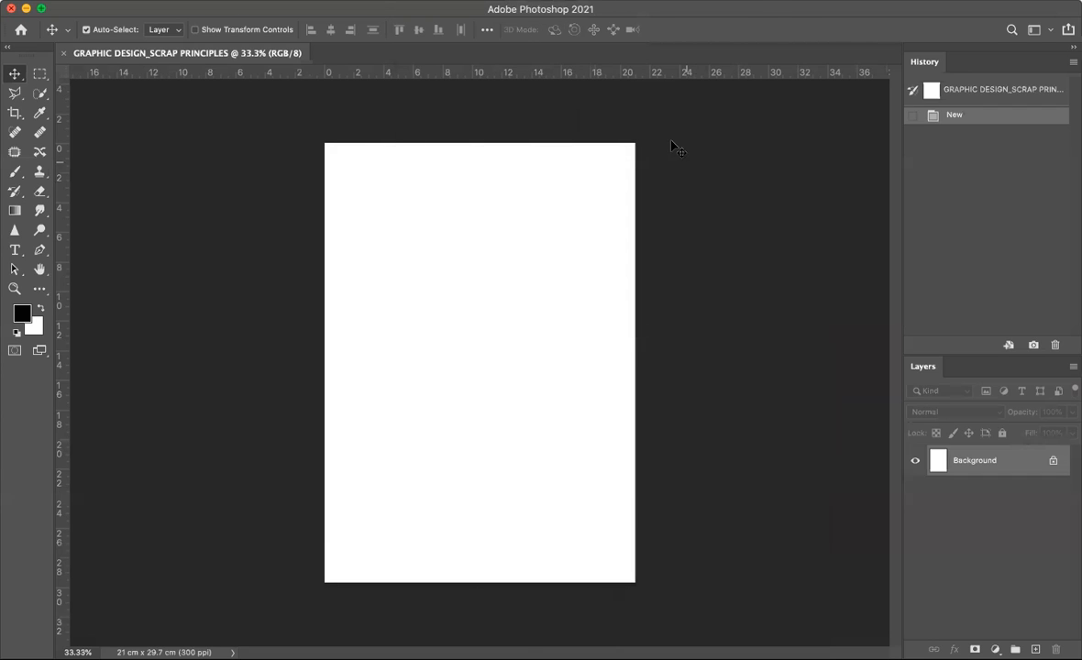
{"action": "left_click", "coordinate": [404, 5]}
{"action": "mouse_move", "coordinate": [444, 275]}
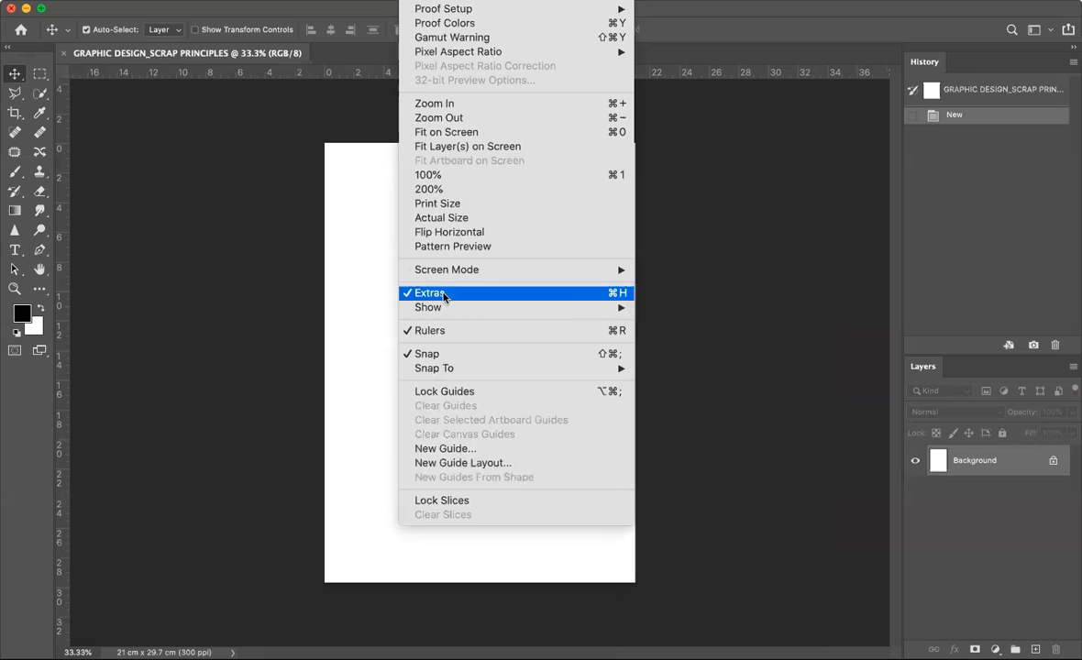
{"action": "mouse_move", "coordinate": [423, 371]}
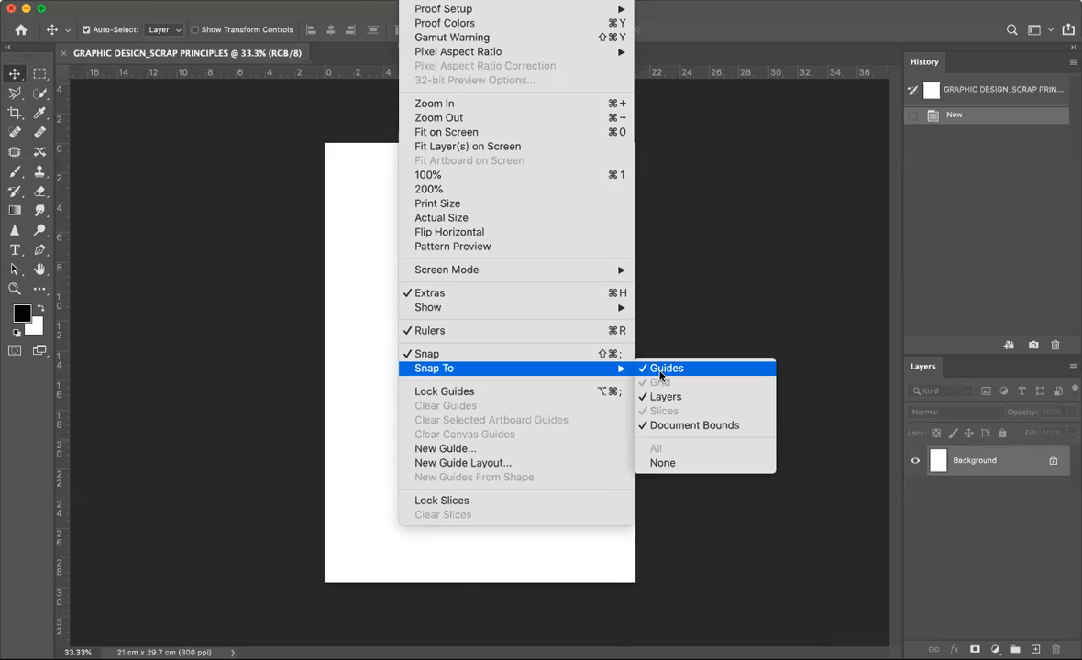
{"action": "left_click", "coordinate": [725, 268]}
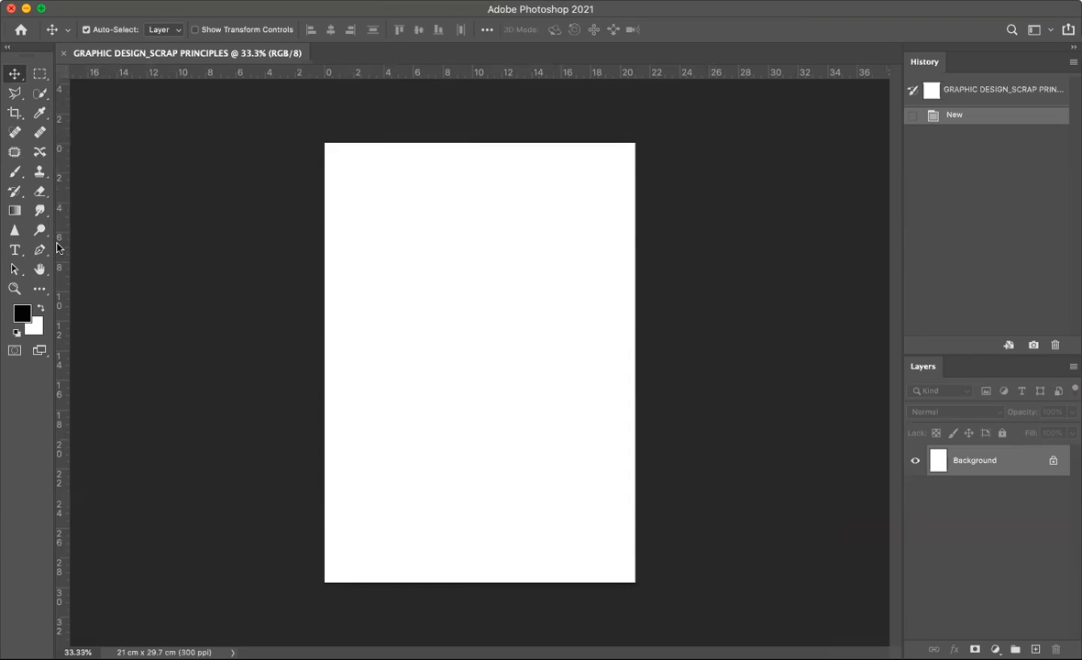
- Add a wide text box near the top of the page with the centred 24 pt title "Graphic Design: SCRAP Principles"
{"action": "left_click", "coordinate": [15, 252]}
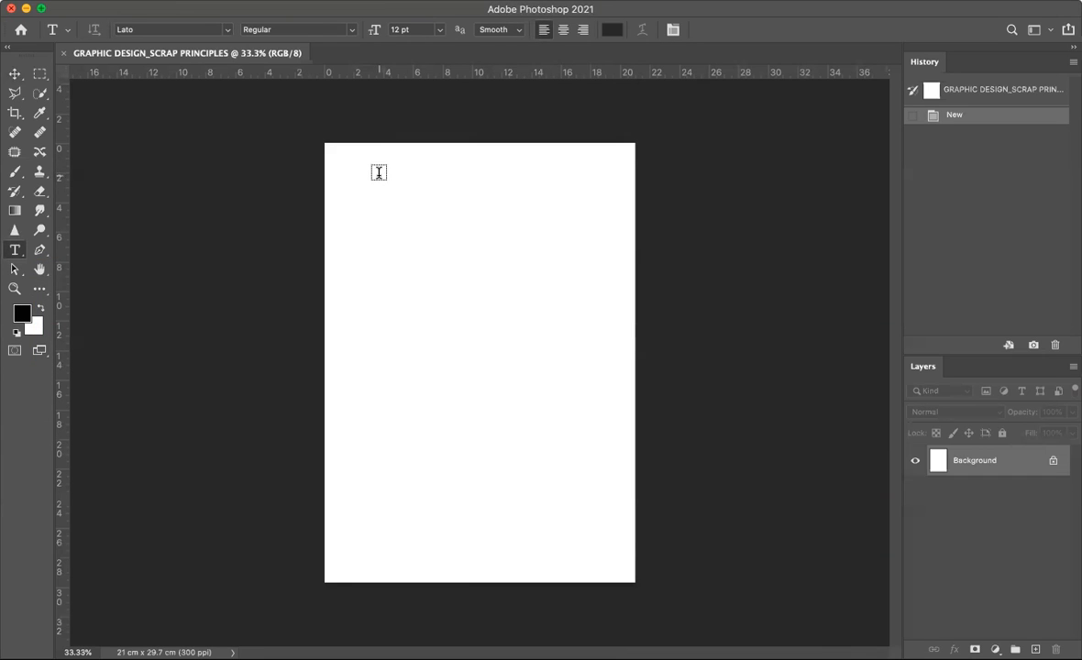
{"action": "left_click_drag", "start_coordinate": [372, 168], "coordinate": [604, 238]}
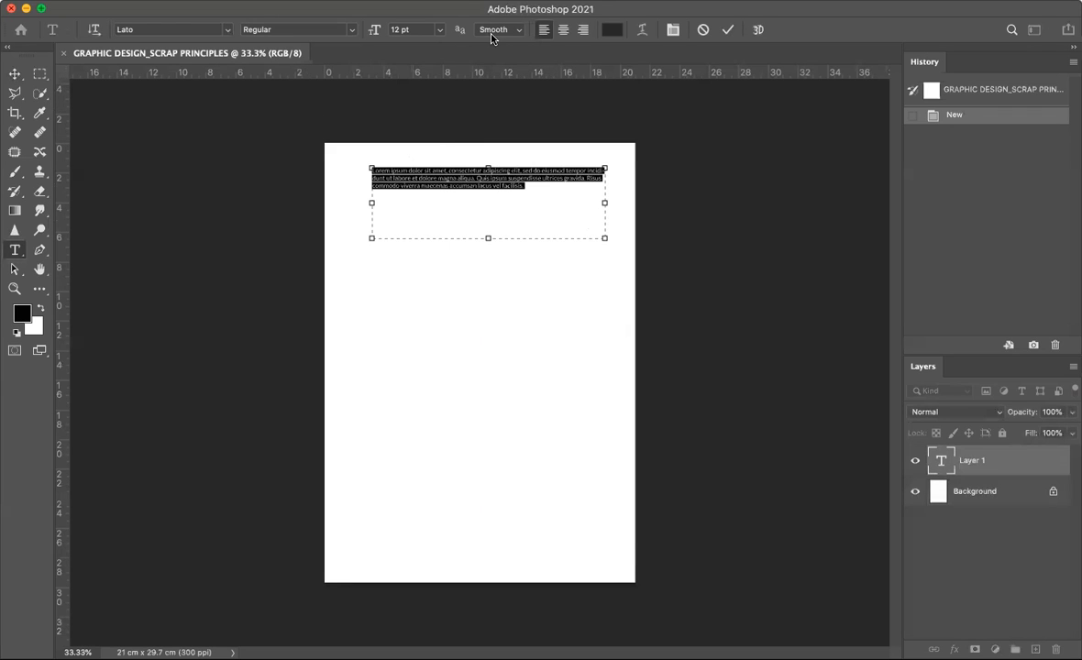
{"action": "left_click", "coordinate": [440, 30]}
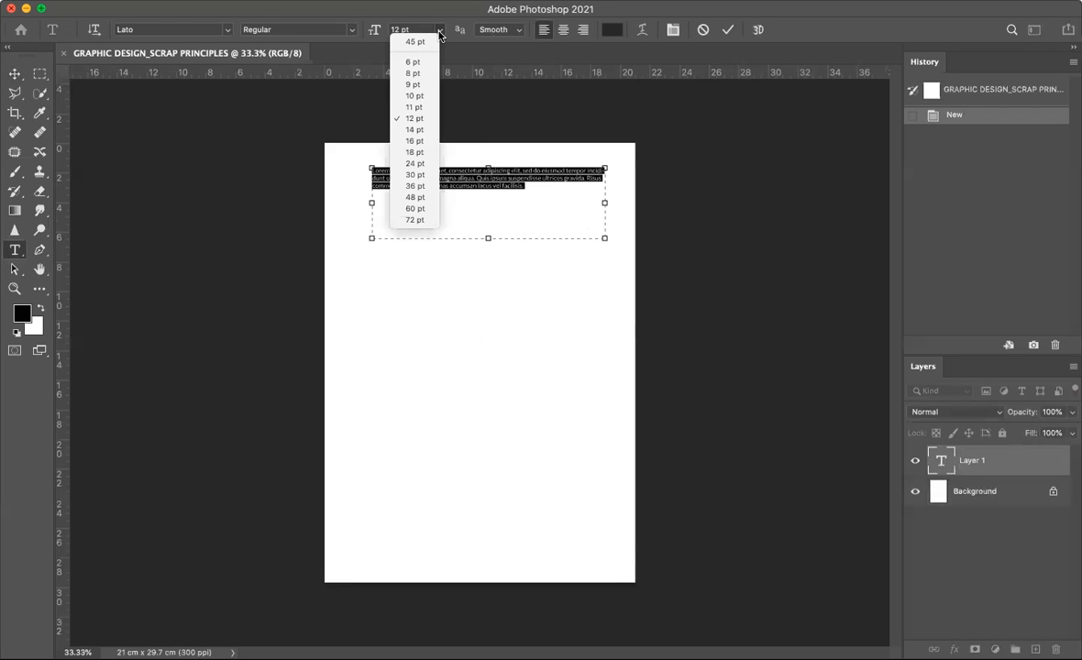
{"action": "left_click", "coordinate": [415, 163]}
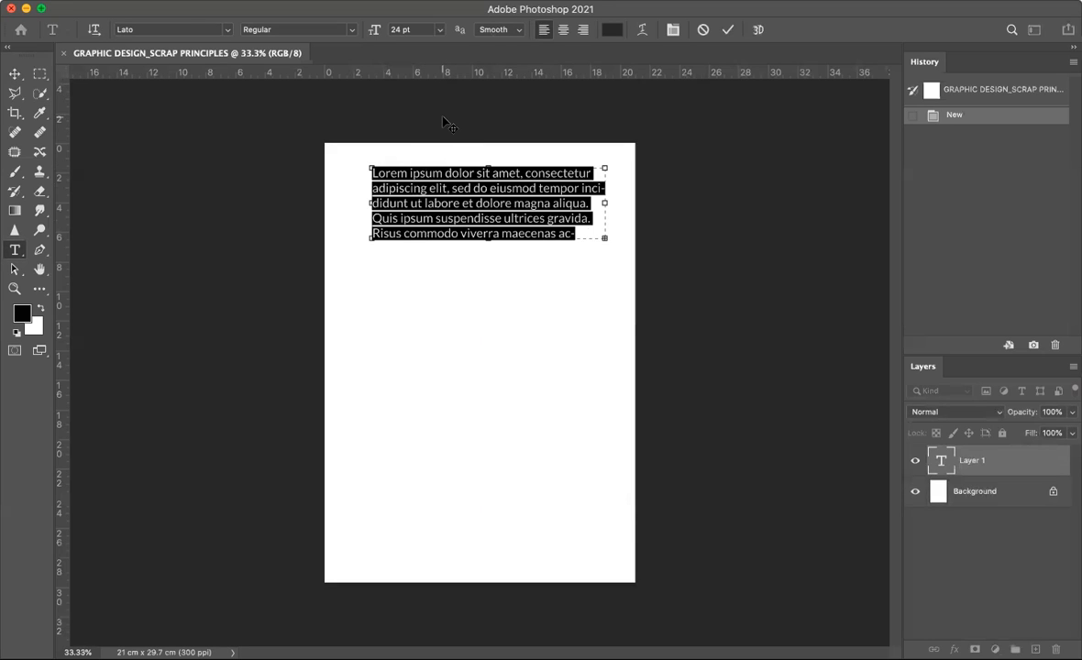
{"action": "type", "text": "Gra"}
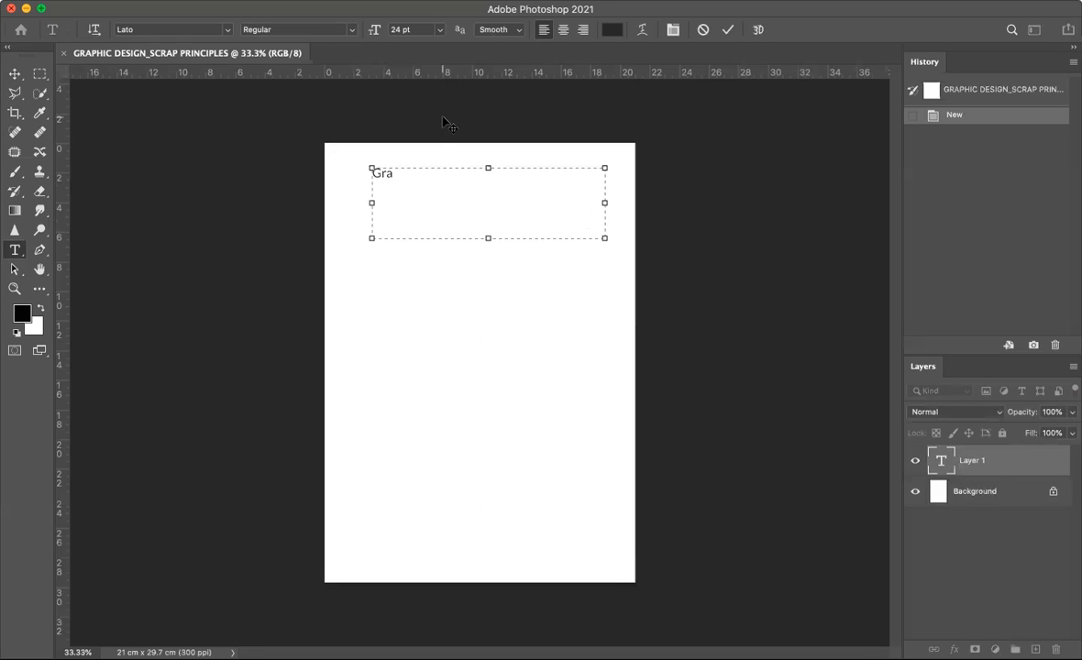
{"action": "type", "text": "phic"}
{"action": "type", "text": "sign: SCRA"}
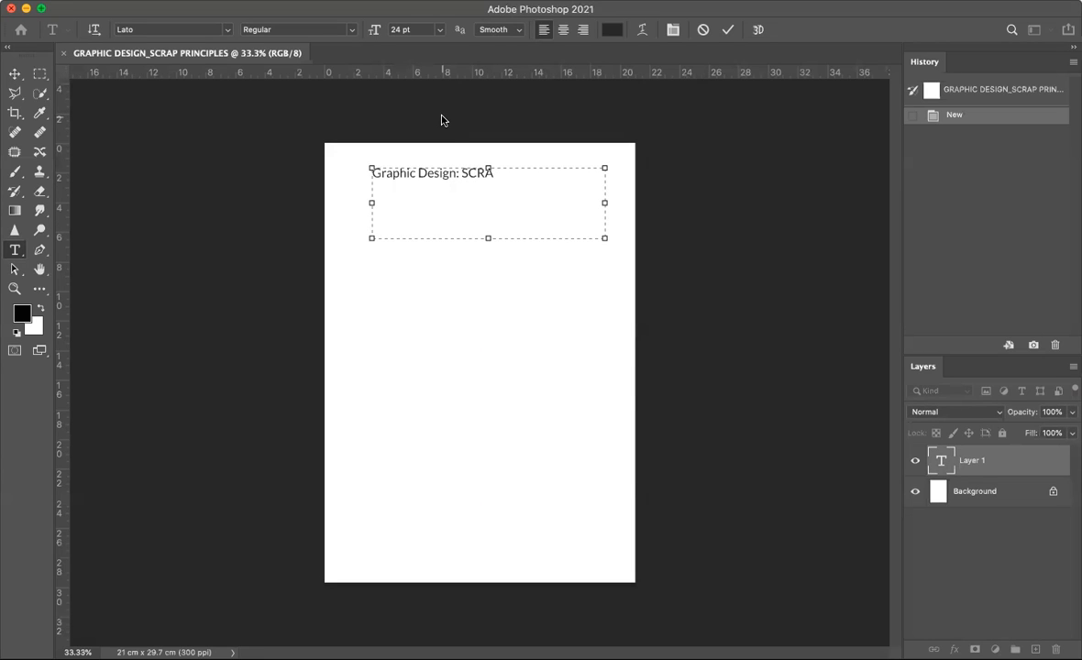
{"action": "type", "text": "P Principles"}
{"action": "left_click", "coordinate": [563, 30]}
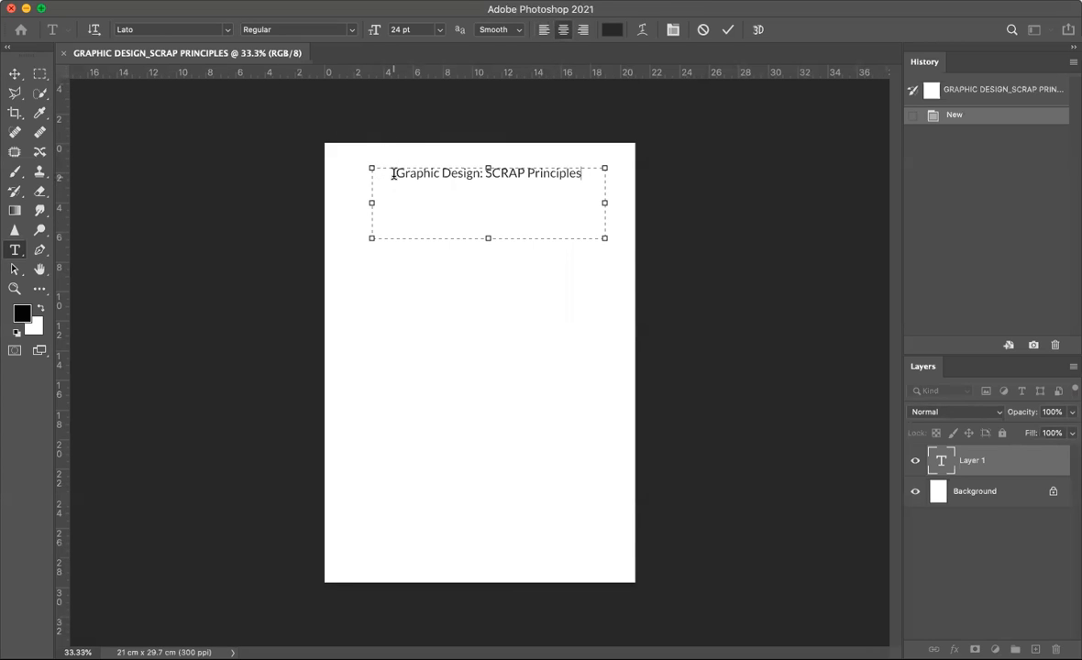
- Format the title in Lato at 36 pt and put "SCRAP Principles" on its own line
{"action": "left_click_drag", "start_coordinate": [392, 174], "coordinate": [558, 161]}
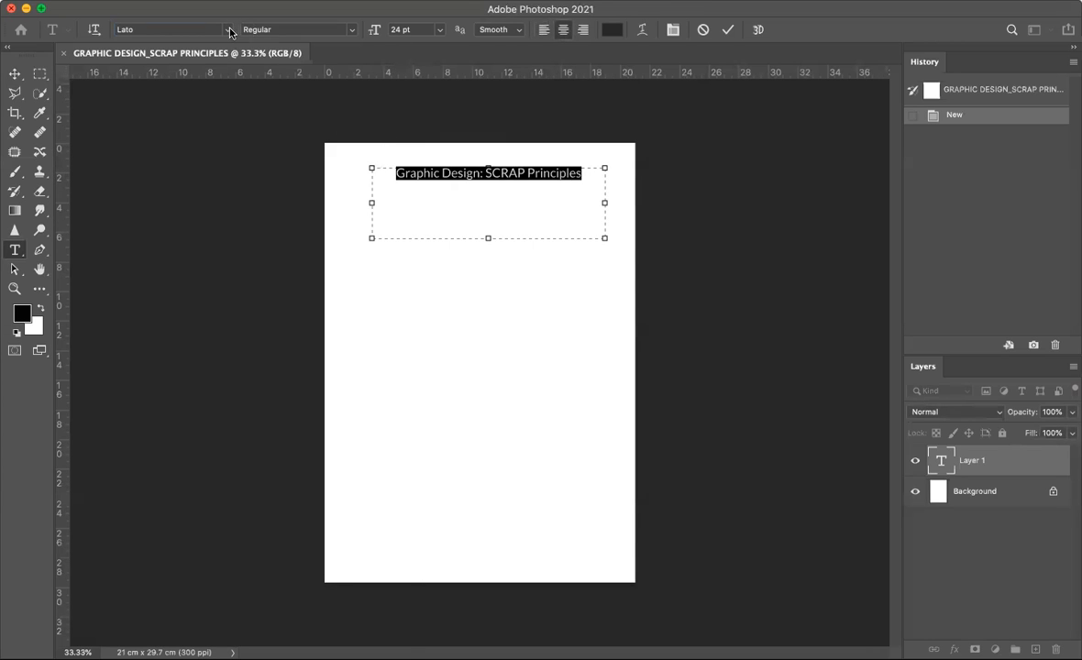
{"action": "left_click", "coordinate": [230, 32]}
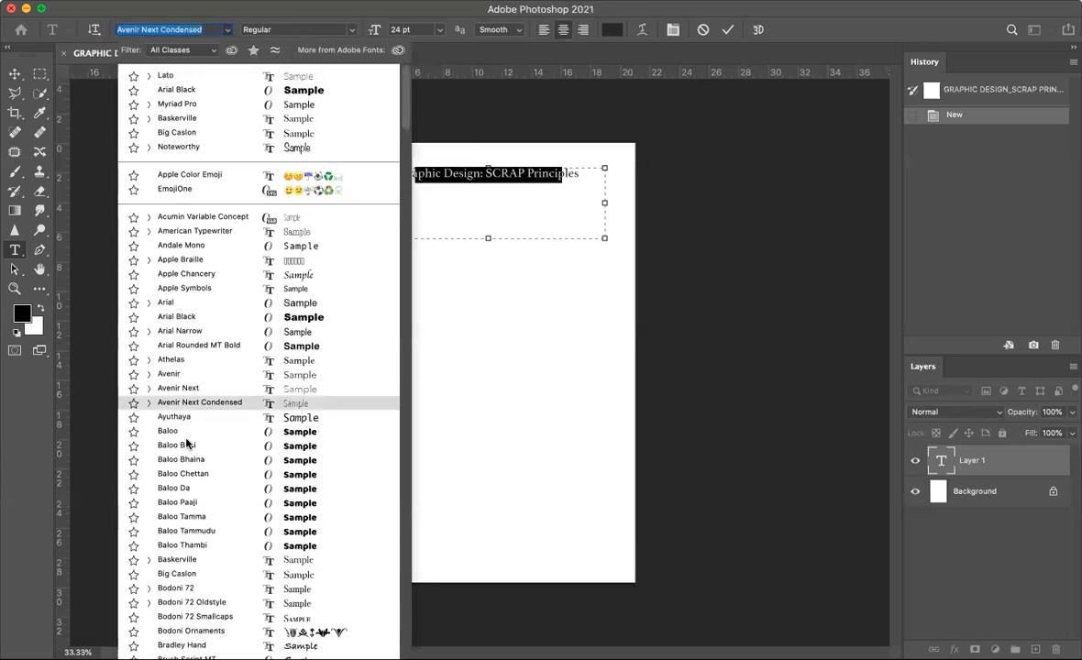
{"action": "left_click", "coordinate": [161, 76]}
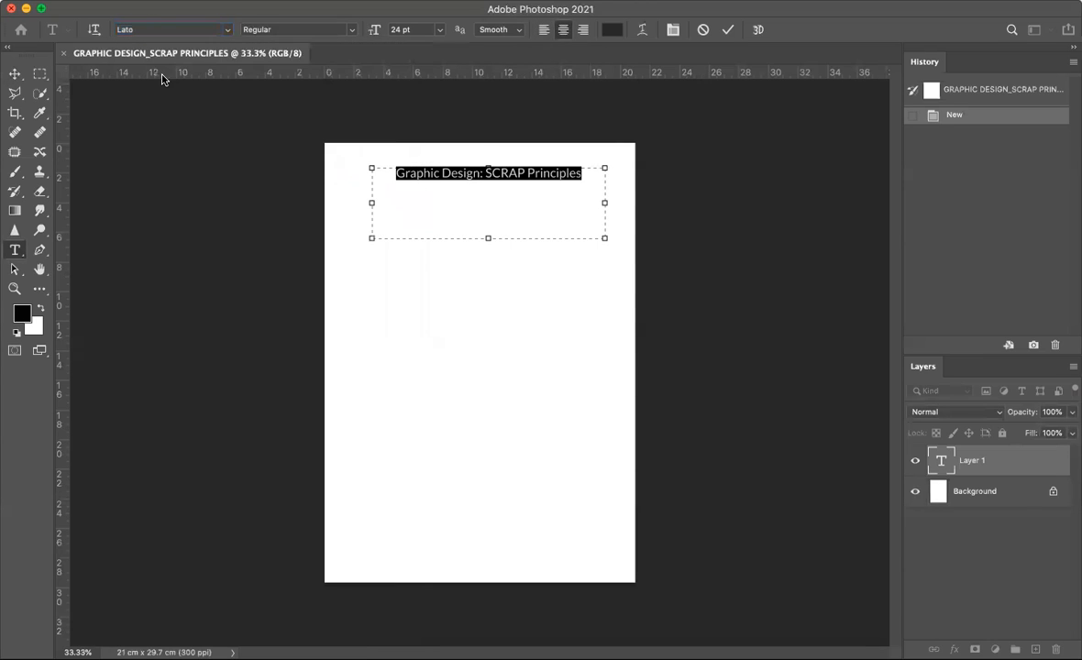
{"action": "left_click", "coordinate": [439, 29]}
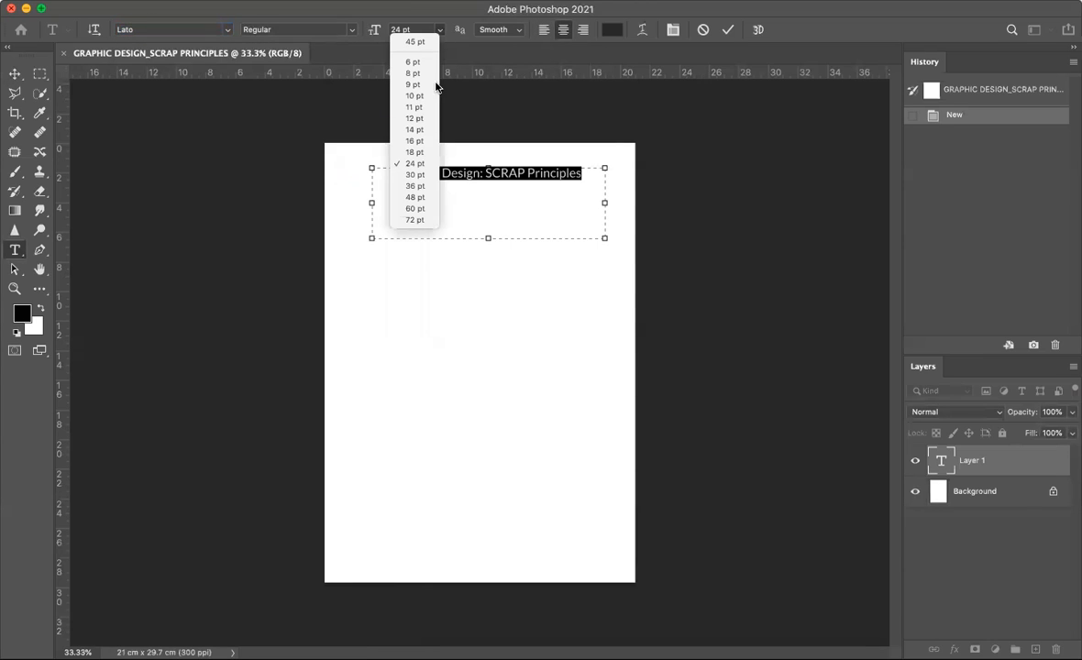
{"action": "left_click", "coordinate": [415, 186]}
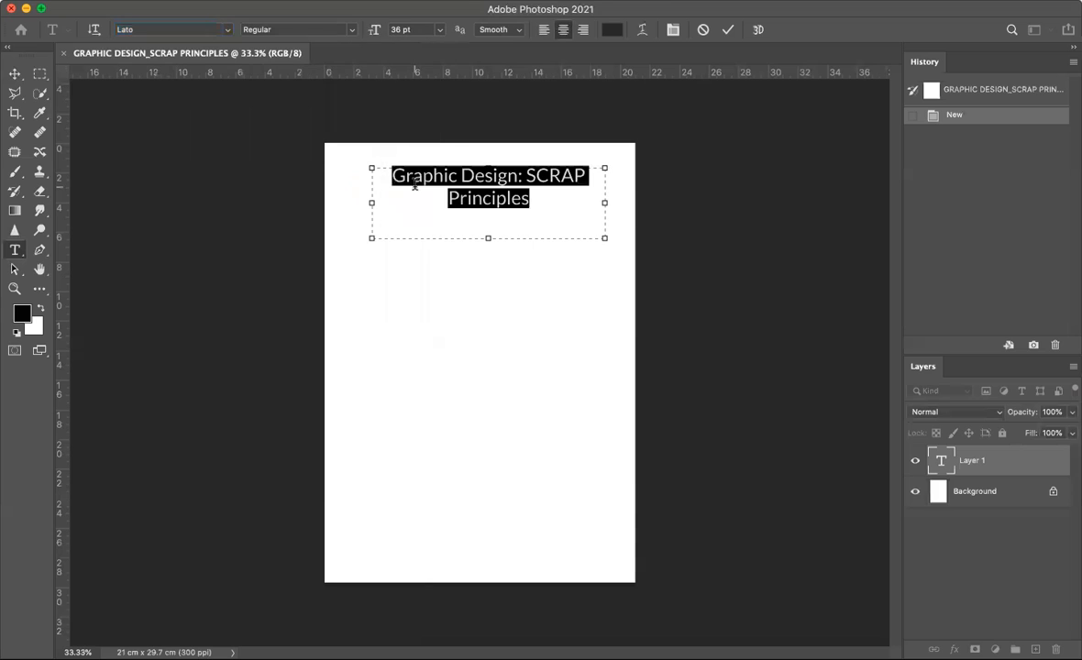
{"action": "left_click", "coordinate": [529, 177]}
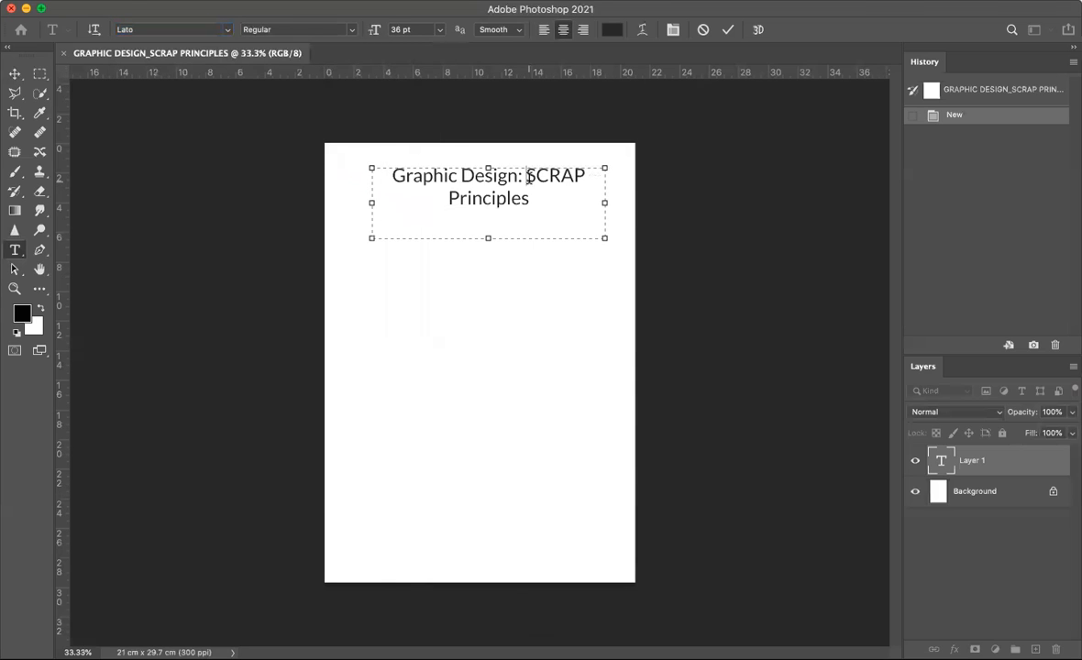
{"action": "key", "text": "Return"}
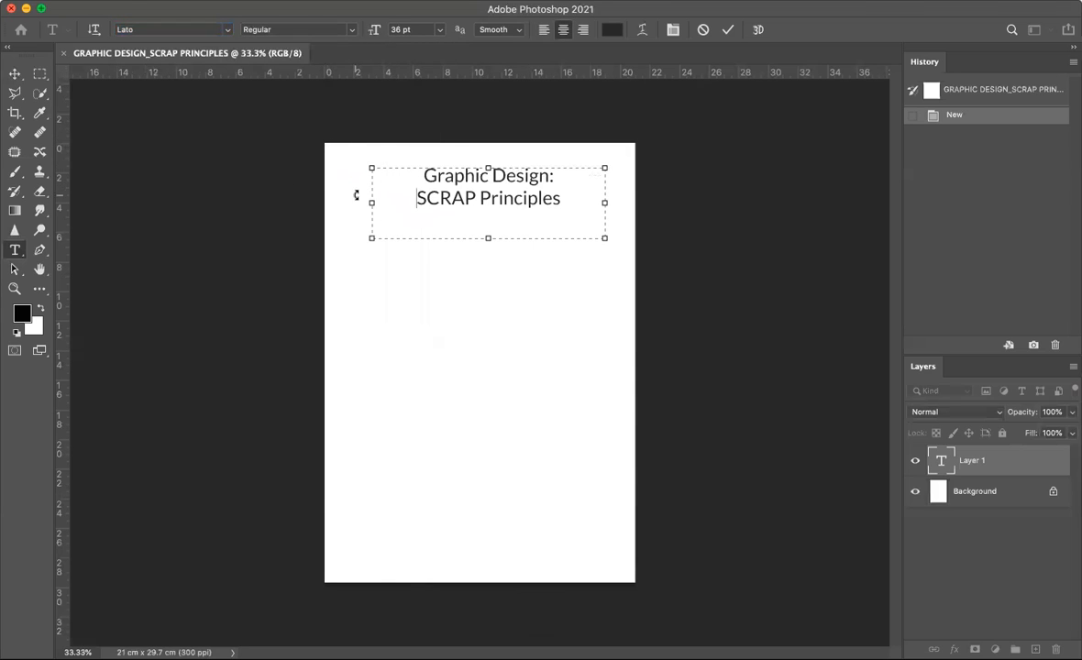
- Colour the whole title bright turquoise with hue 174, saturation 96% and brightness 96%, and finish editing the text
{"action": "left_click_drag", "start_coordinate": [420, 174], "coordinate": [538, 198]}
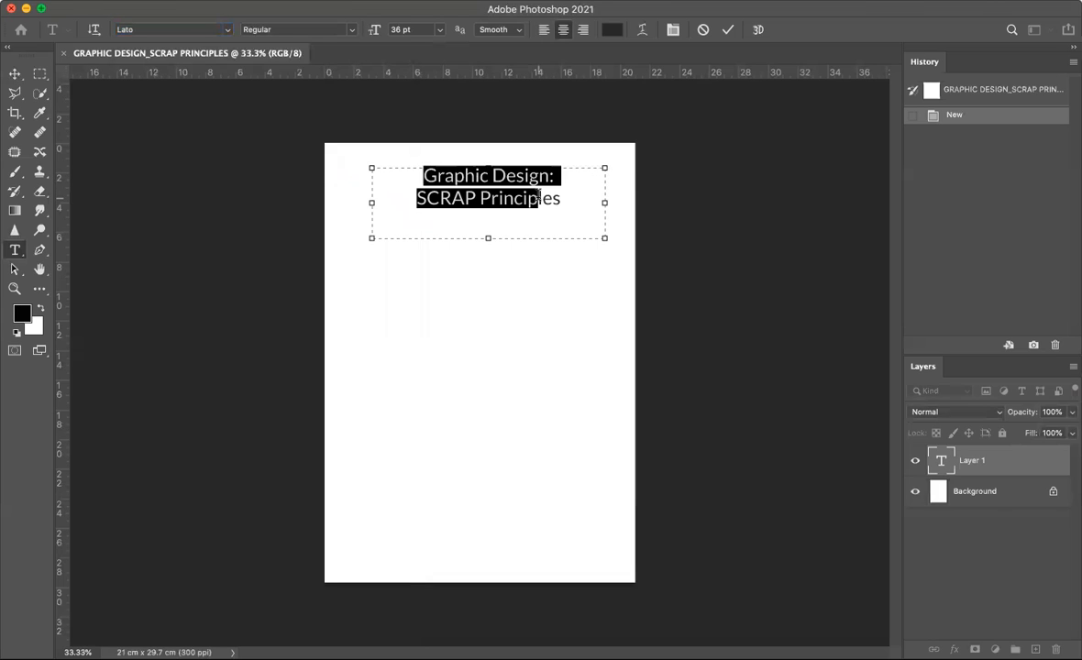
{"action": "left_click", "coordinate": [538, 198]}
{"action": "key", "text": "super+a"}
{"action": "left_click", "coordinate": [613, 30]}
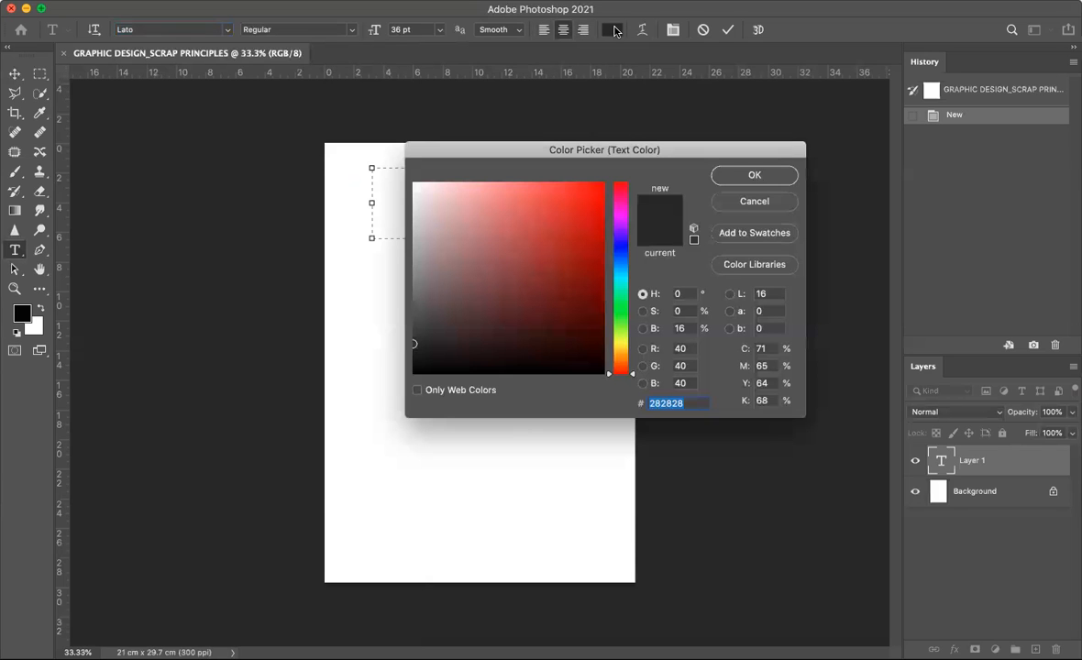
{"action": "left_click", "coordinate": [596, 189]}
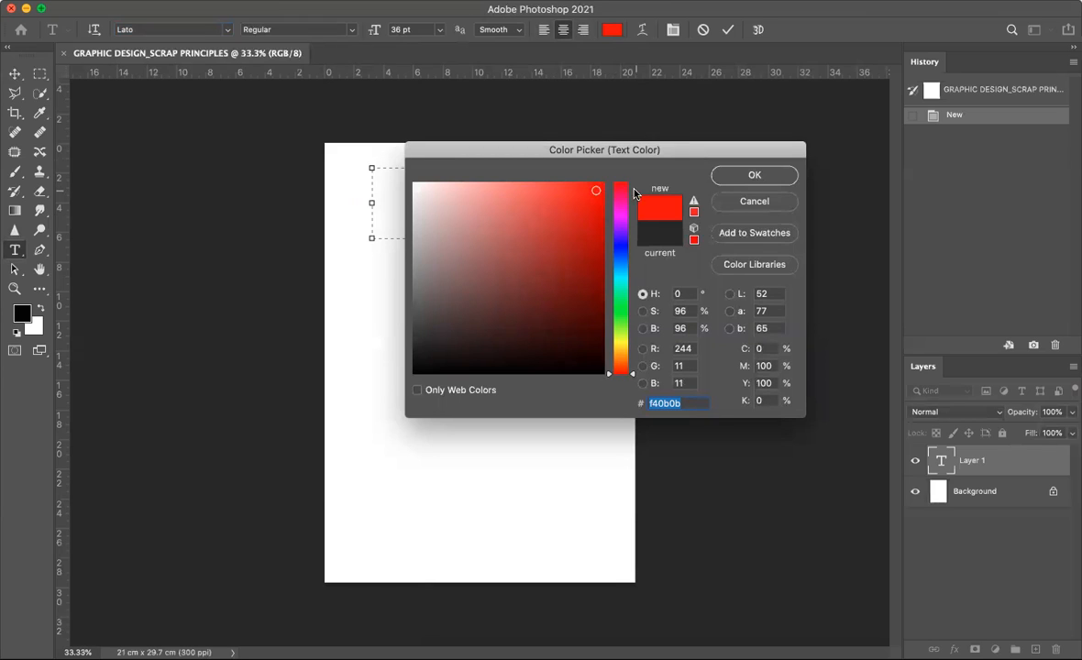
{"action": "left_click_drag", "start_coordinate": [608, 372], "coordinate": [621, 282]}
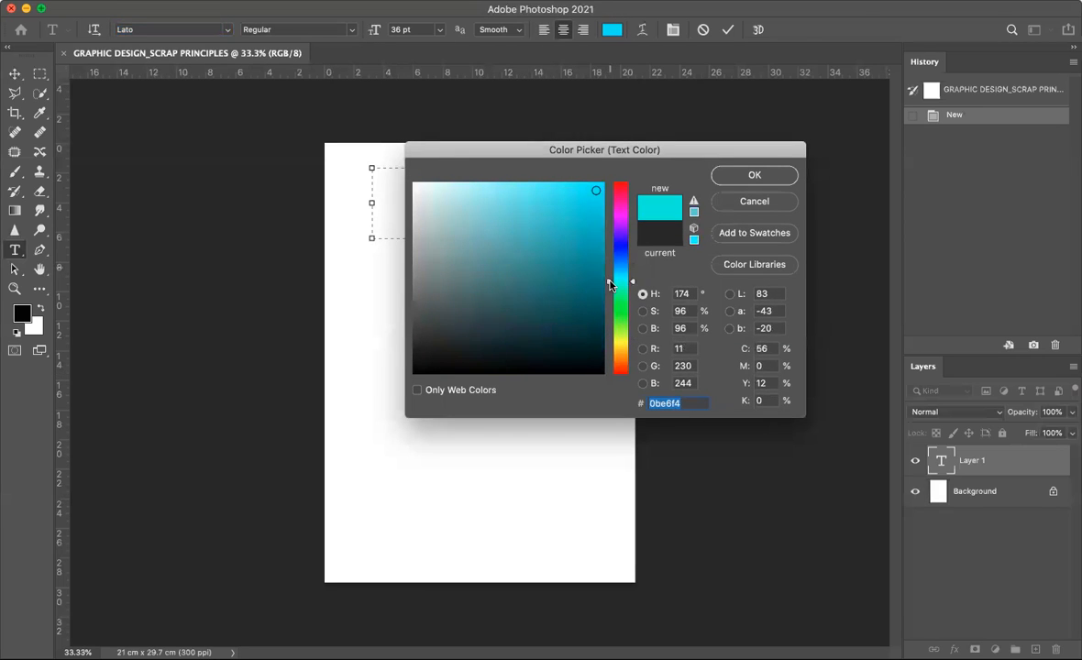
{"action": "left_click", "coordinate": [748, 175]}
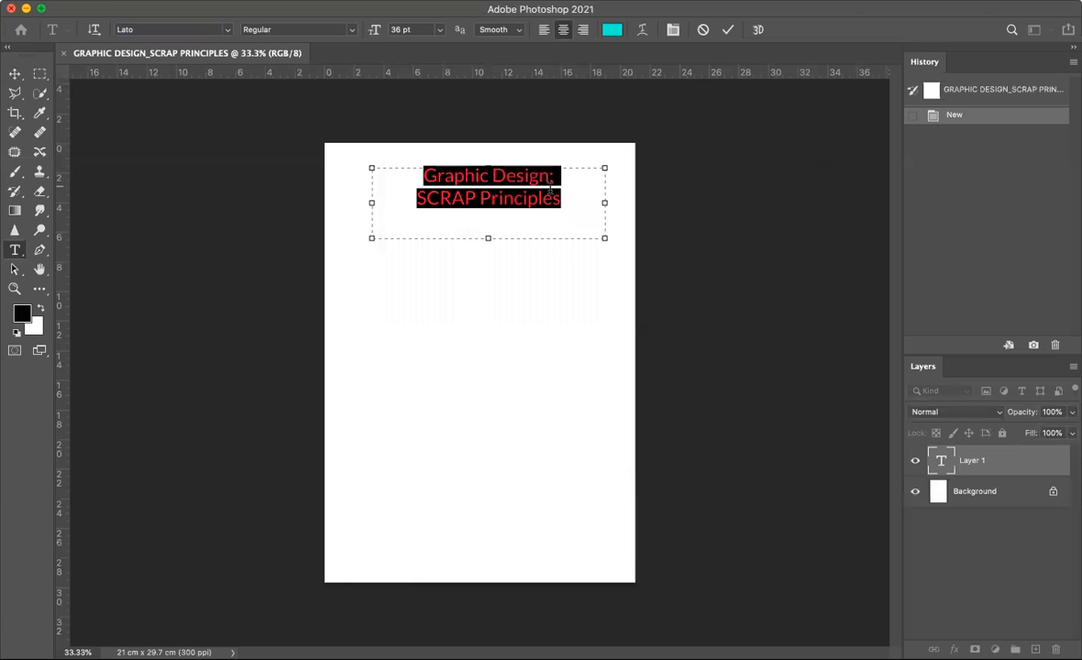
{"action": "left_click", "coordinate": [15, 73]}
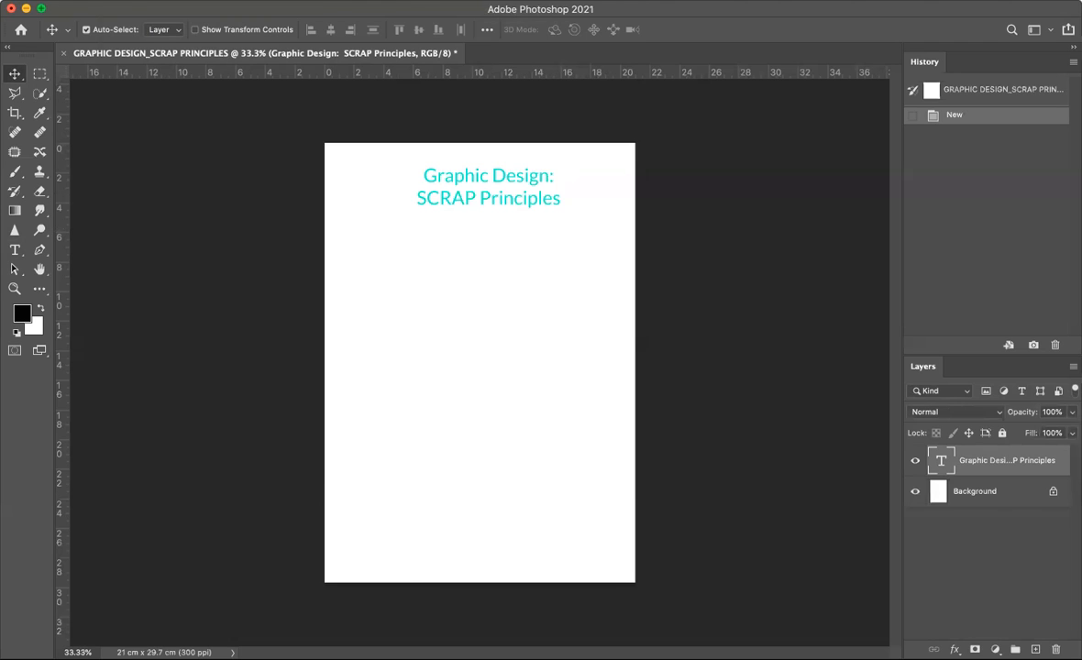
- Place 5_Steps_to_Create_an_Infographic_Blog_Post.jpeg from the SCRAP principles examples folder as an embedded image
{"action": "left_click", "coordinate": [116, 0]}
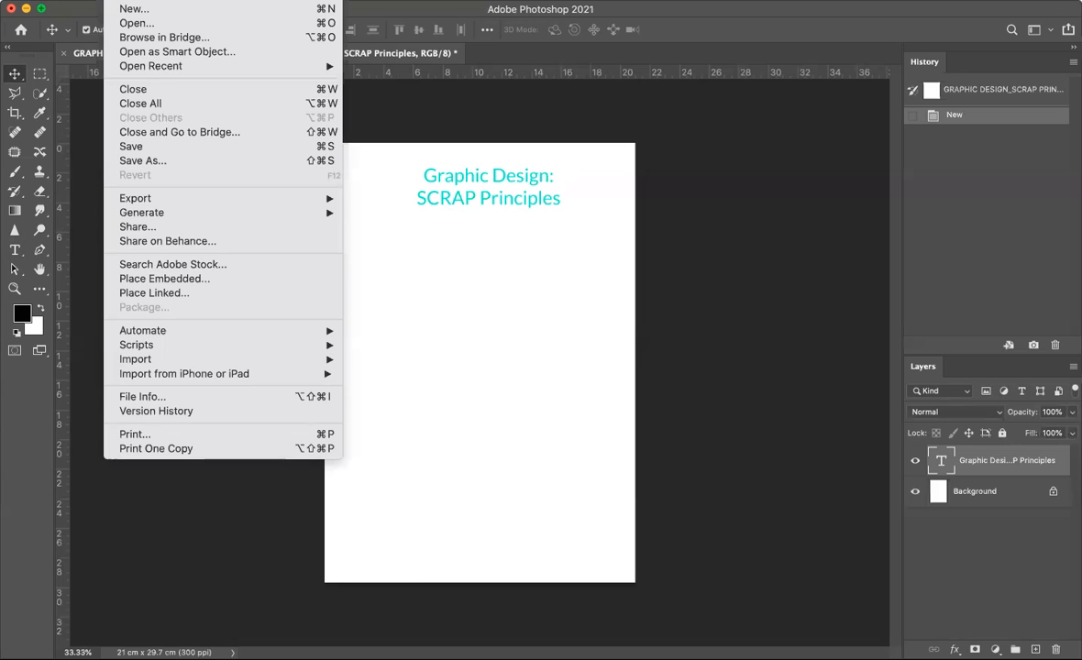
{"action": "mouse_move", "coordinate": [133, 215]}
{"action": "left_click", "coordinate": [347, 247]}
{"action": "left_click", "coordinate": [117, 0]}
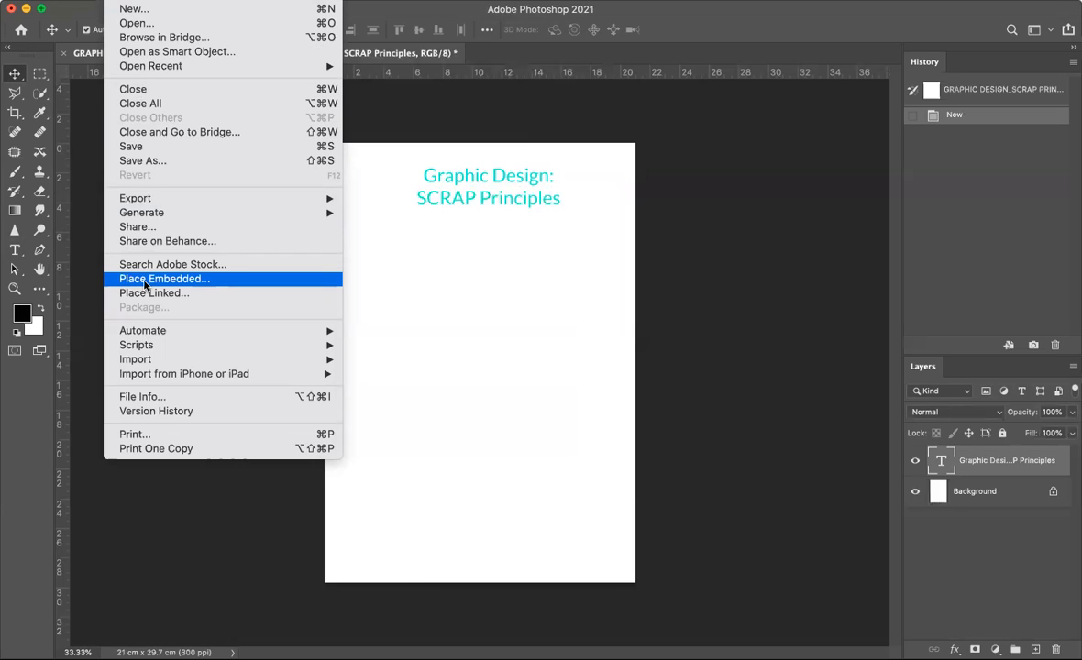
{"action": "left_click", "coordinate": [144, 280]}
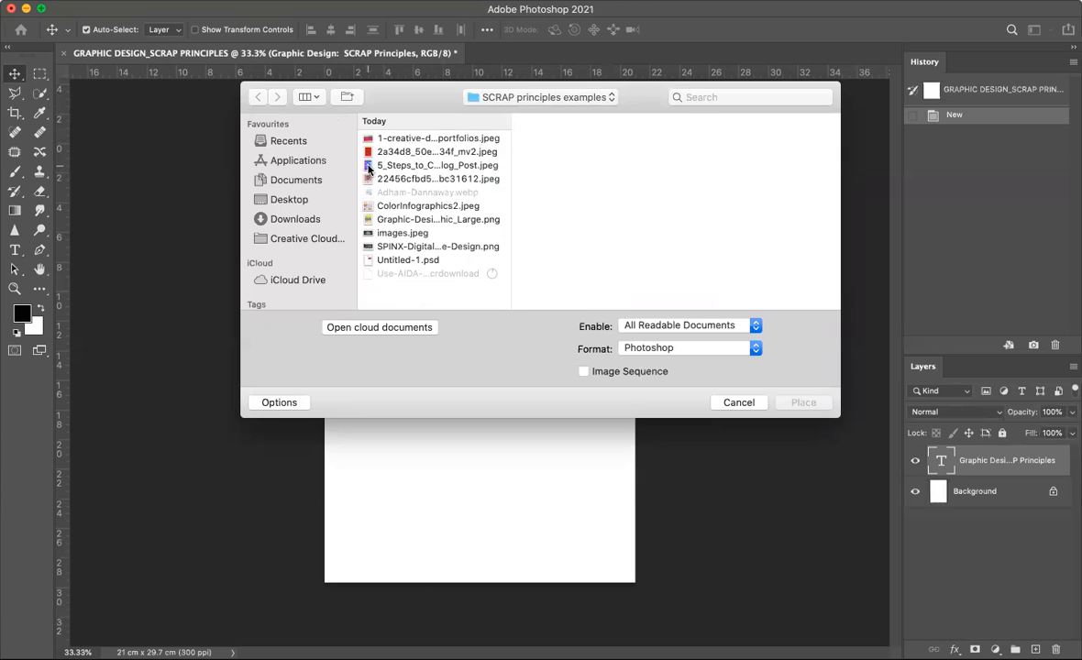
{"action": "left_click", "coordinate": [385, 166]}
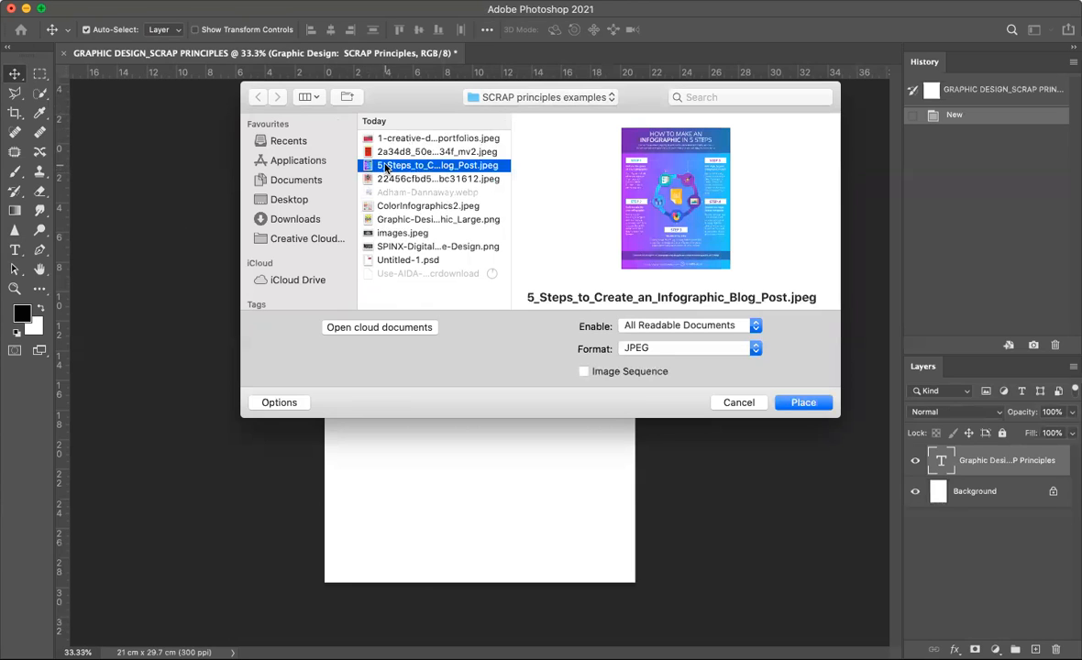
{"action": "left_click", "coordinate": [801, 405]}
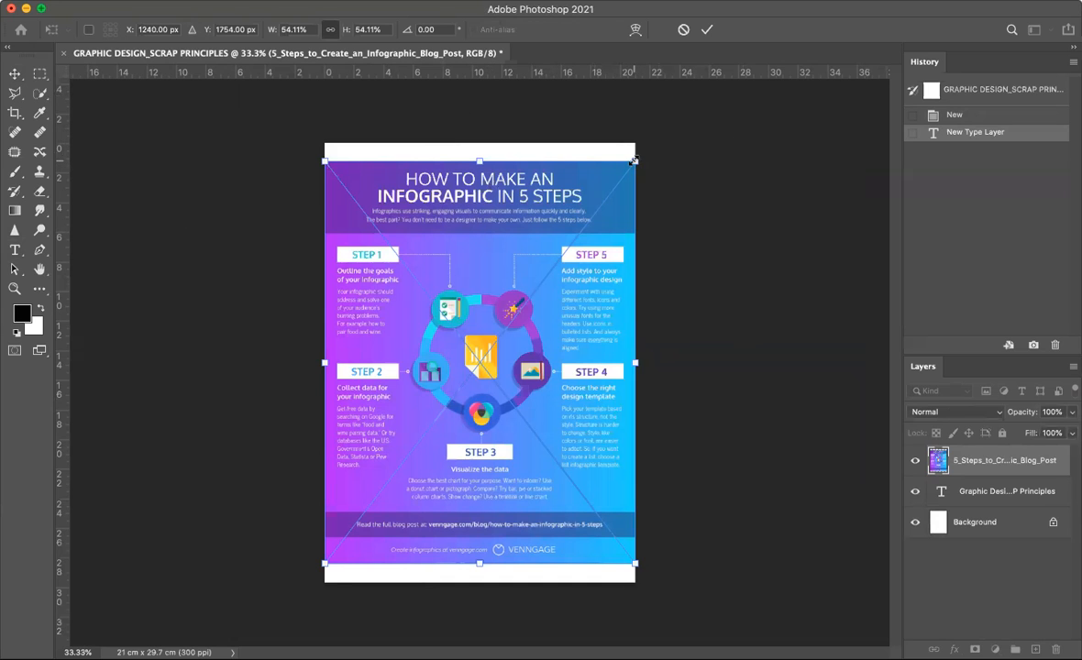
- Shrink the placed 5 Steps infographic to about 15.5%, position it below the title on the page's left half, and commit the placement
{"action": "left_click_drag", "start_coordinate": [636, 160], "coordinate": [409, 272]}
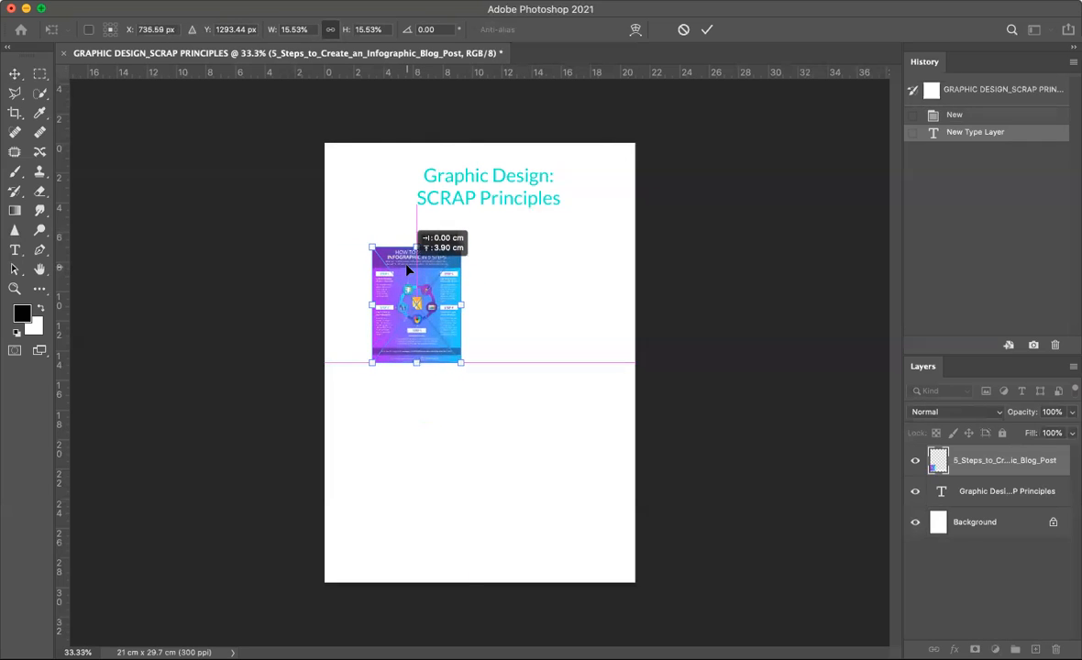
{"action": "left_click_drag", "start_coordinate": [409, 270], "coordinate": [409, 271]}
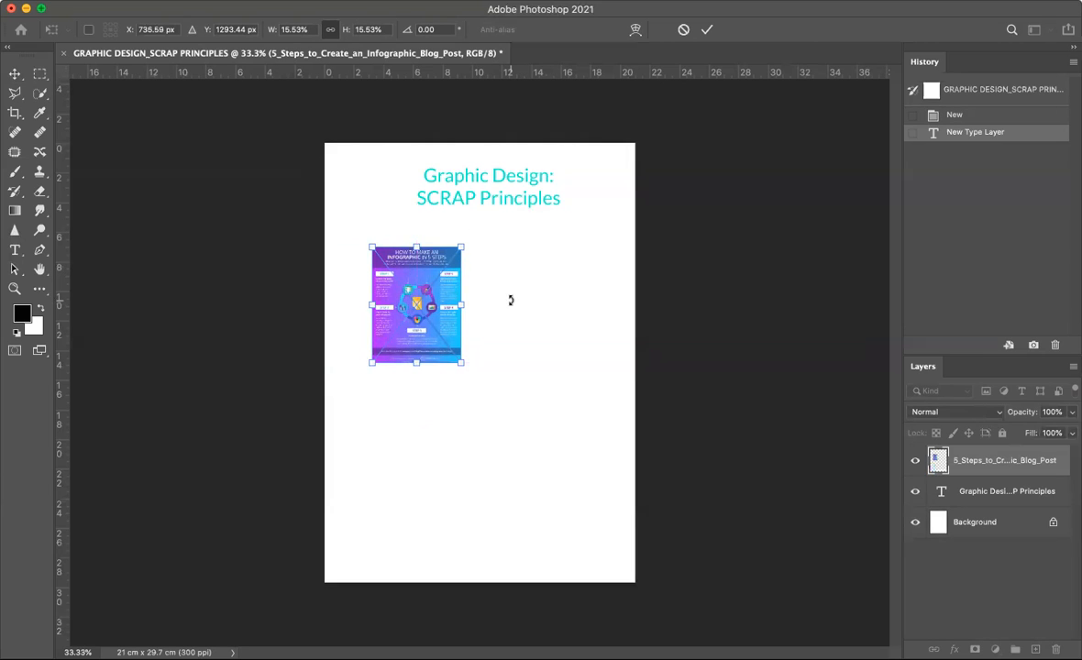
{"action": "key", "text": "Return"}
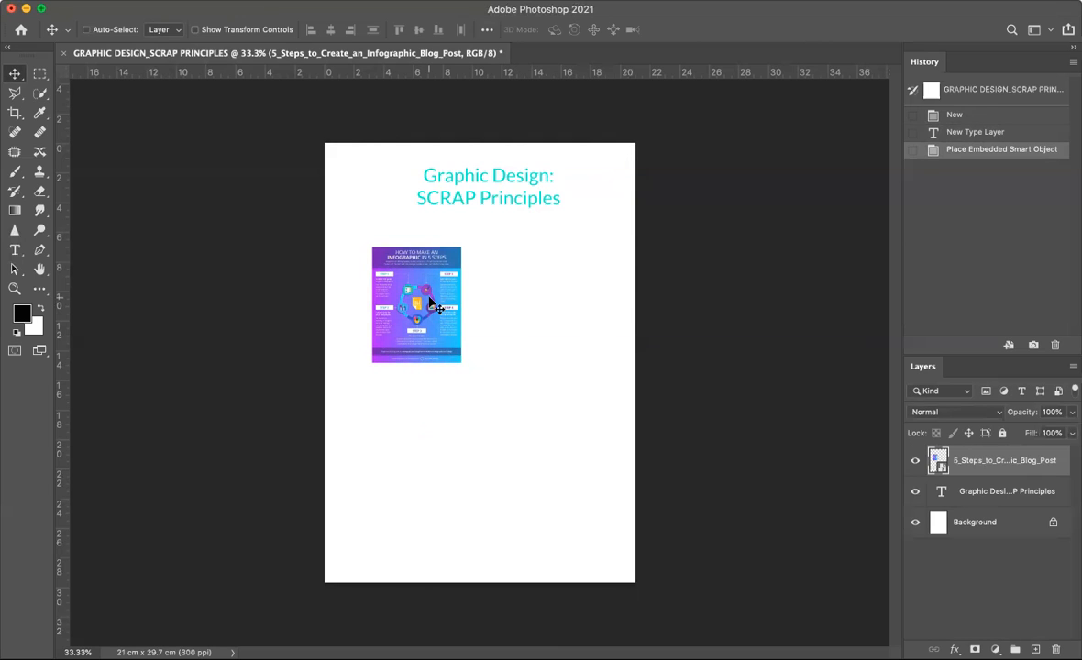
- Enlarge the 5 Steps infographic slightly to about 15.7% with Free Transform and move it a little further left
{"action": "key", "text": "super+t"}
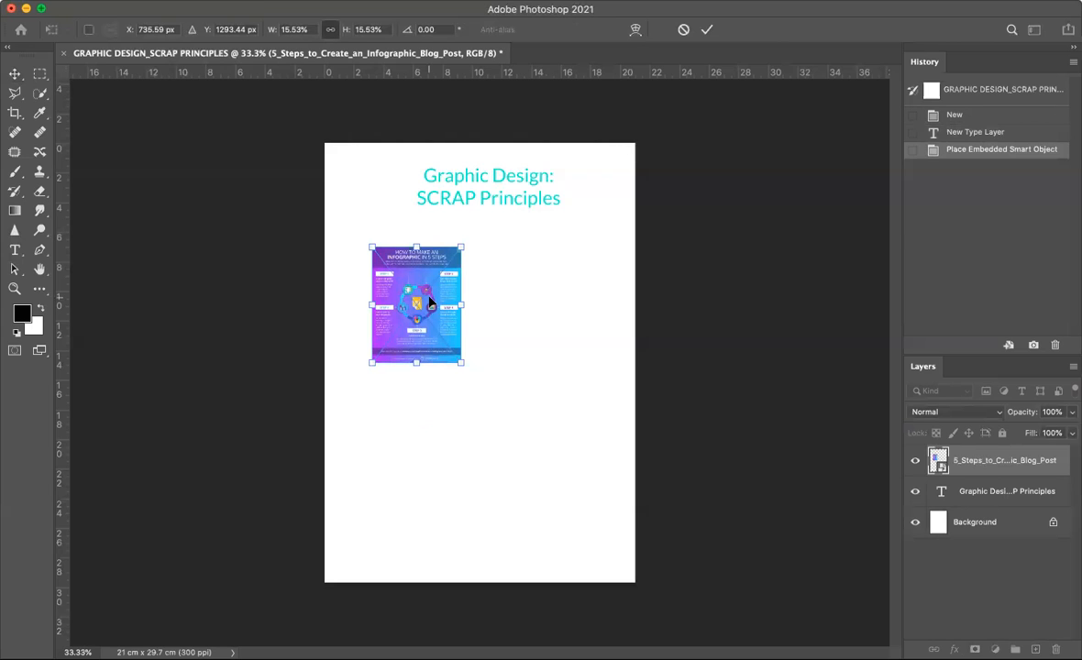
{"action": "mouse_move", "coordinate": [460, 249]}
{"action": "left_mouse_down"}
{"action": "mouse_move", "coordinate": [448, 255]}
{"action": "mouse_move", "coordinate": [462, 246]}
{"action": "left_mouse_up"}
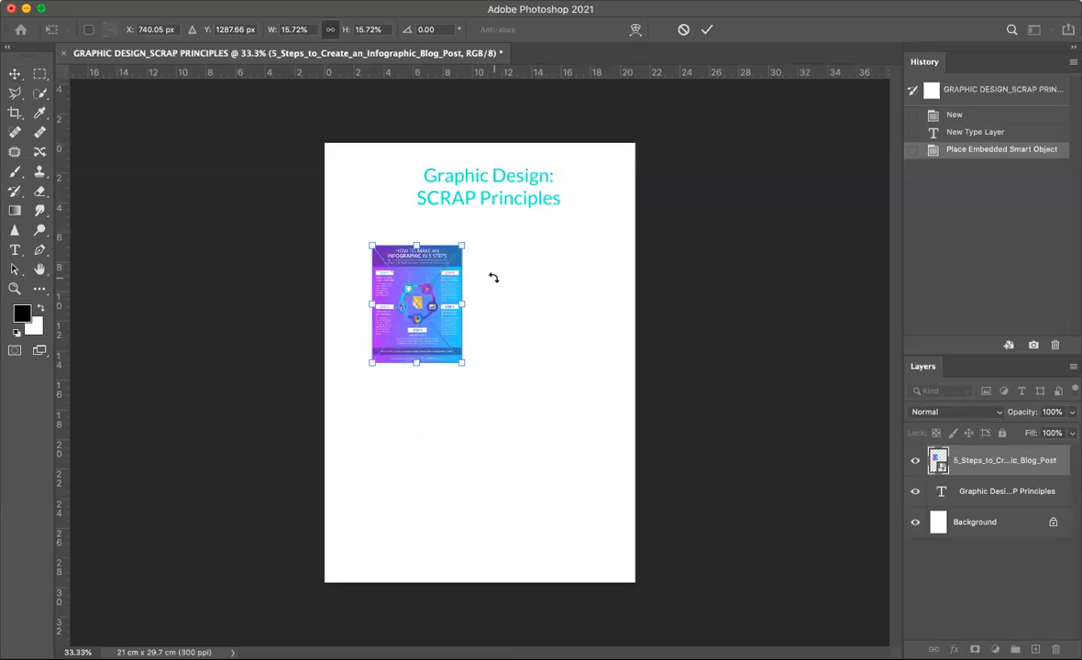
{"action": "key", "text": "Return"}
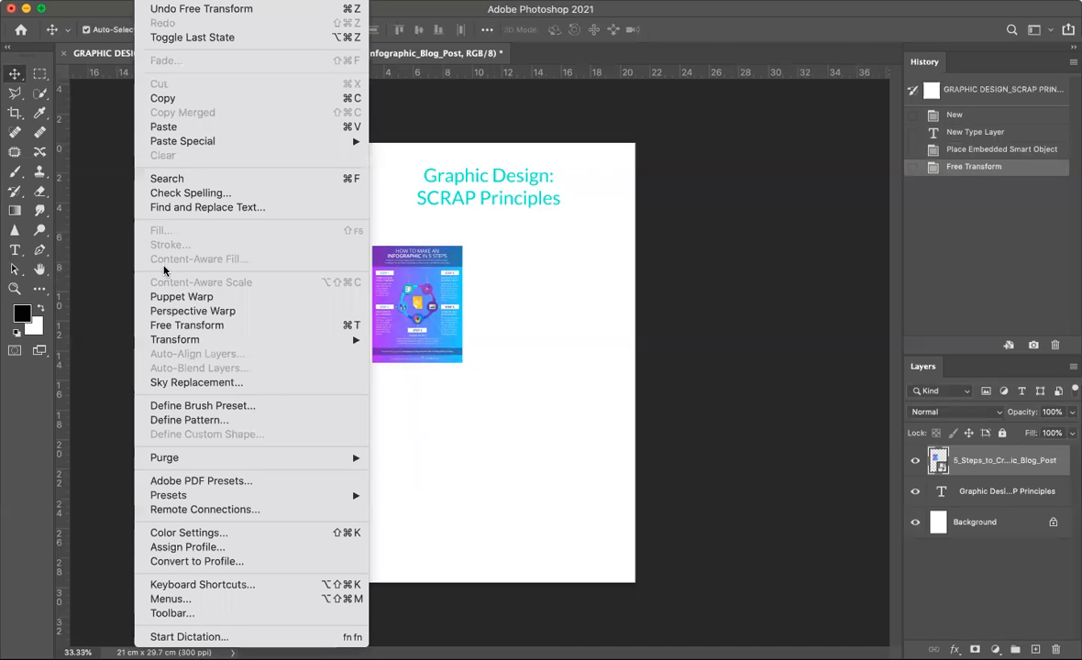
{"action": "mouse_move", "coordinate": [312, 341]}
{"action": "left_click", "coordinate": [771, 252]}
{"action": "left_click_drag", "start_coordinate": [401, 268], "coordinate": [393, 267]}
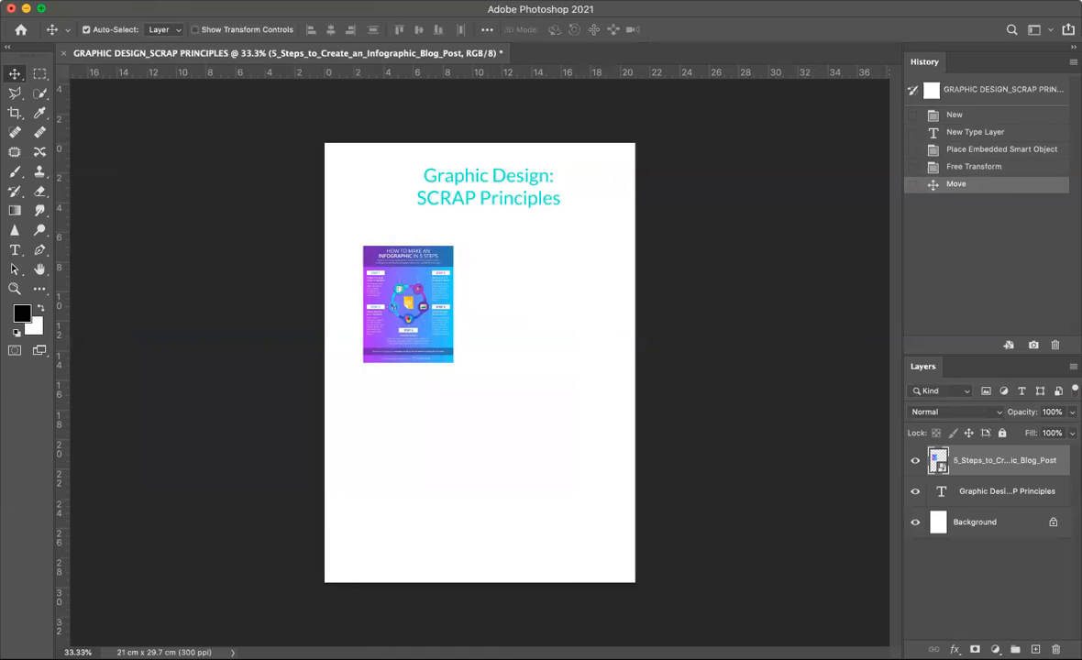
- Place Graphic-Design-Visual_Web_Infographic_Large.png as an embedded image
{"action": "left_click", "coordinate": [116, 1]}
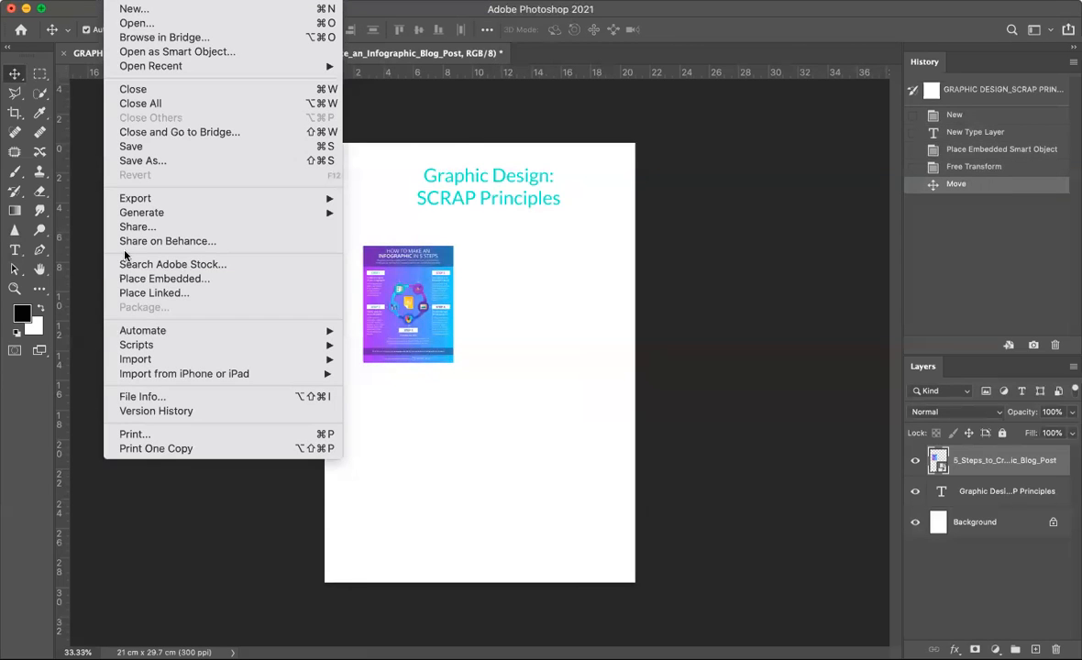
{"action": "left_click", "coordinate": [130, 279]}
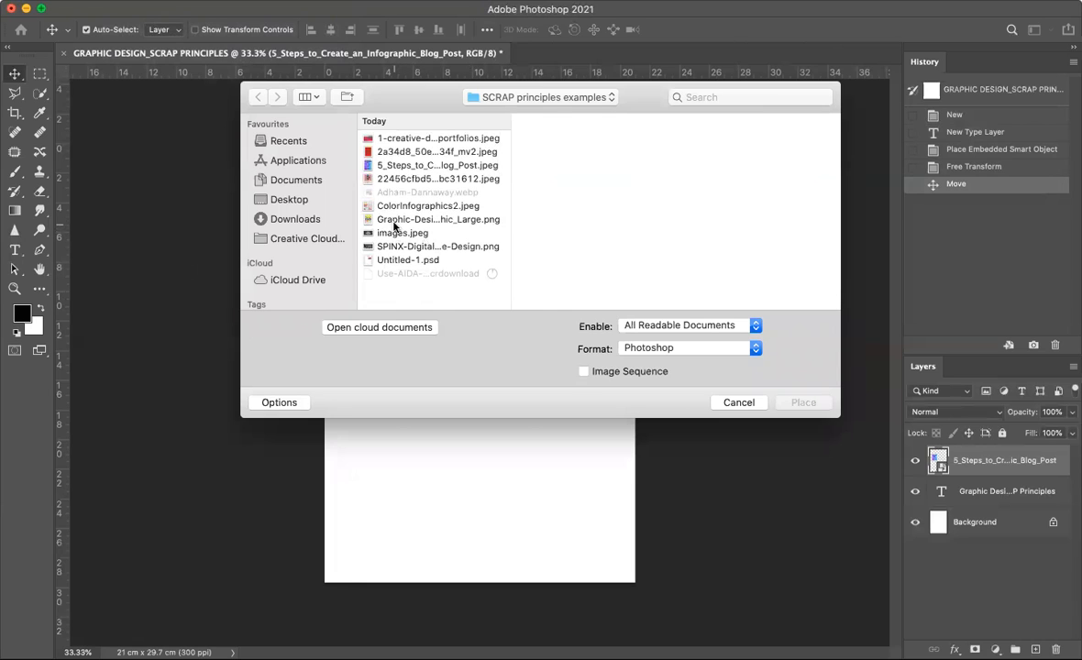
{"action": "left_click", "coordinate": [395, 220]}
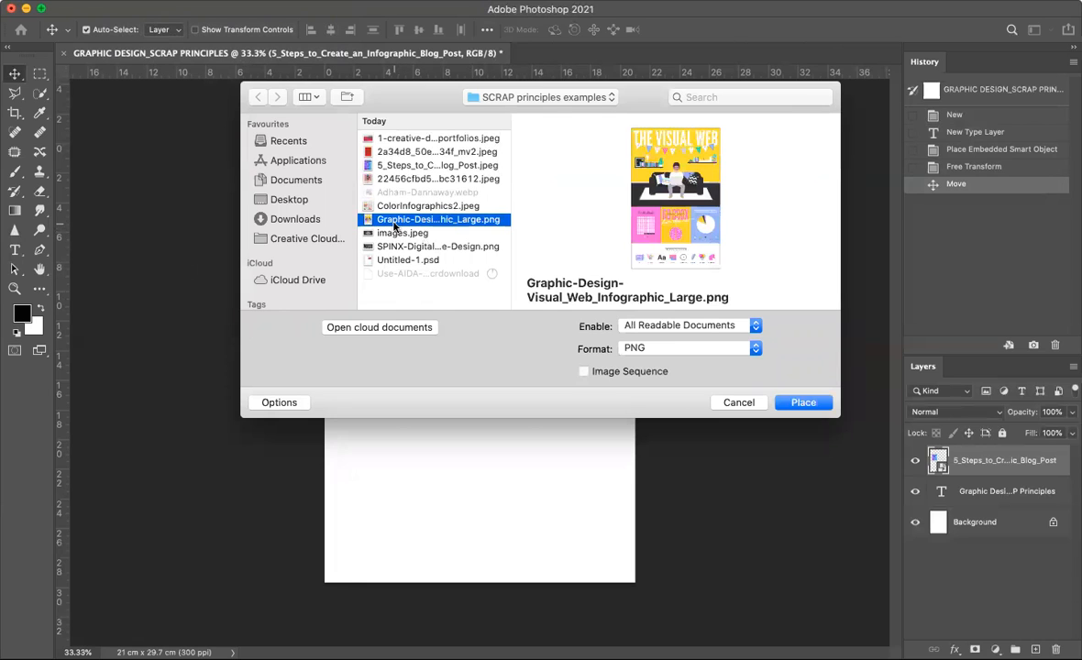
{"action": "left_click", "coordinate": [806, 404]}
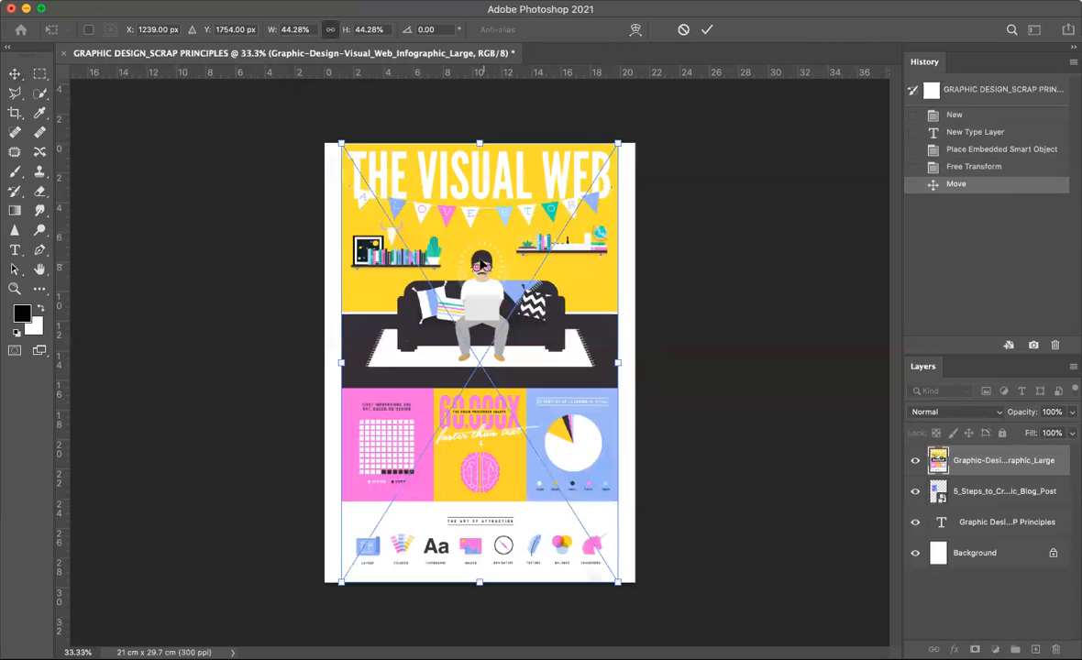
- Scale the Visual Web infographic to about 13%, position it right of the 5 Steps infographic with their top edges aligned, and commit it
{"action": "left_click_drag", "start_coordinate": [315, 142], "coordinate": [551, 397]}
{"action": "left_click_drag", "start_coordinate": [557, 439], "coordinate": [552, 281]}
{"action": "left_click_drag", "start_coordinate": [499, 414], "coordinate": [524, 376]}
{"action": "mouse_move", "coordinate": [553, 329]}
{"action": "left_mouse_down"}
{"action": "mouse_move", "coordinate": [510, 323]}
{"action": "mouse_move", "coordinate": [536, 330]}
{"action": "left_mouse_up"}
{"action": "mouse_move", "coordinate": [512, 378]}
{"action": "left_mouse_down"}
{"action": "mouse_move", "coordinate": [521, 353]}
{"action": "mouse_move", "coordinate": [511, 377]}
{"action": "left_mouse_up"}
{"action": "mouse_move", "coordinate": [542, 330]}
{"action": "left_mouse_down"}
{"action": "mouse_move", "coordinate": [527, 314]}
{"action": "mouse_move", "coordinate": [544, 334]}
{"action": "mouse_move", "coordinate": [528, 325]}
{"action": "left_mouse_up"}
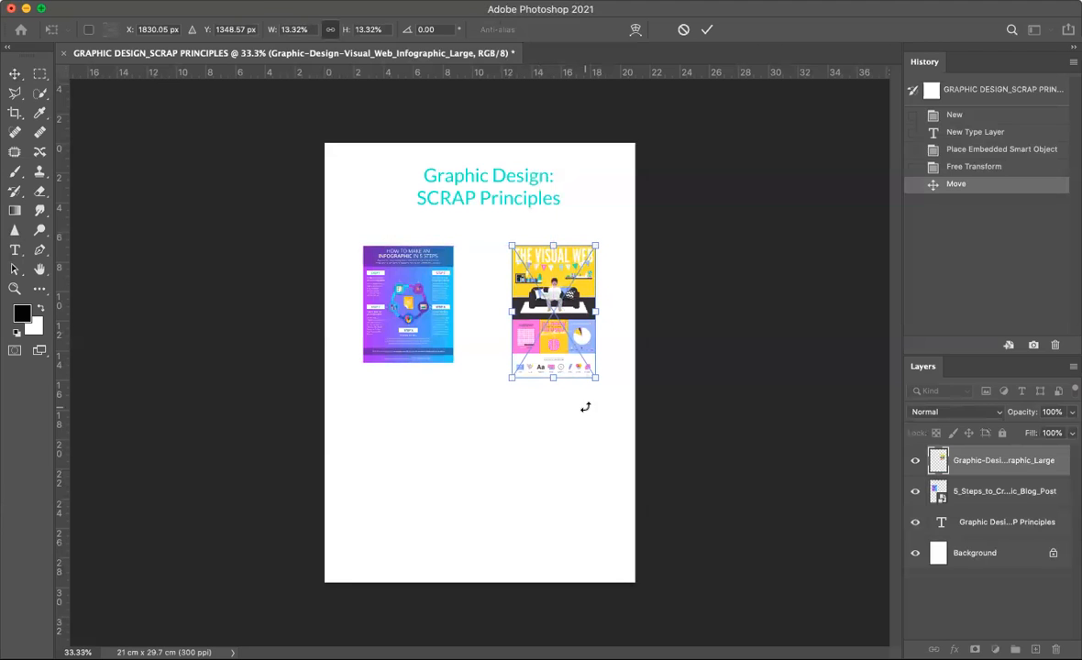
{"action": "mouse_move", "coordinate": [592, 374]}
{"action": "left_mouse_down"}
{"action": "mouse_move", "coordinate": [592, 358]}
{"action": "mouse_move", "coordinate": [594, 375]}
{"action": "left_mouse_up"}
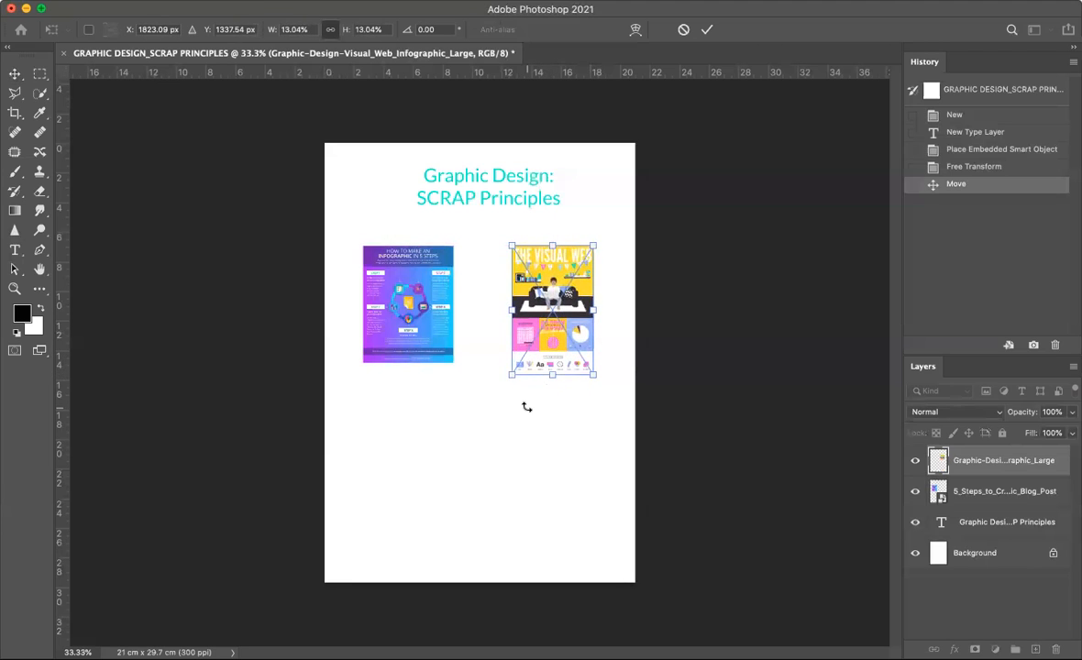
{"action": "key", "text": "Return"}
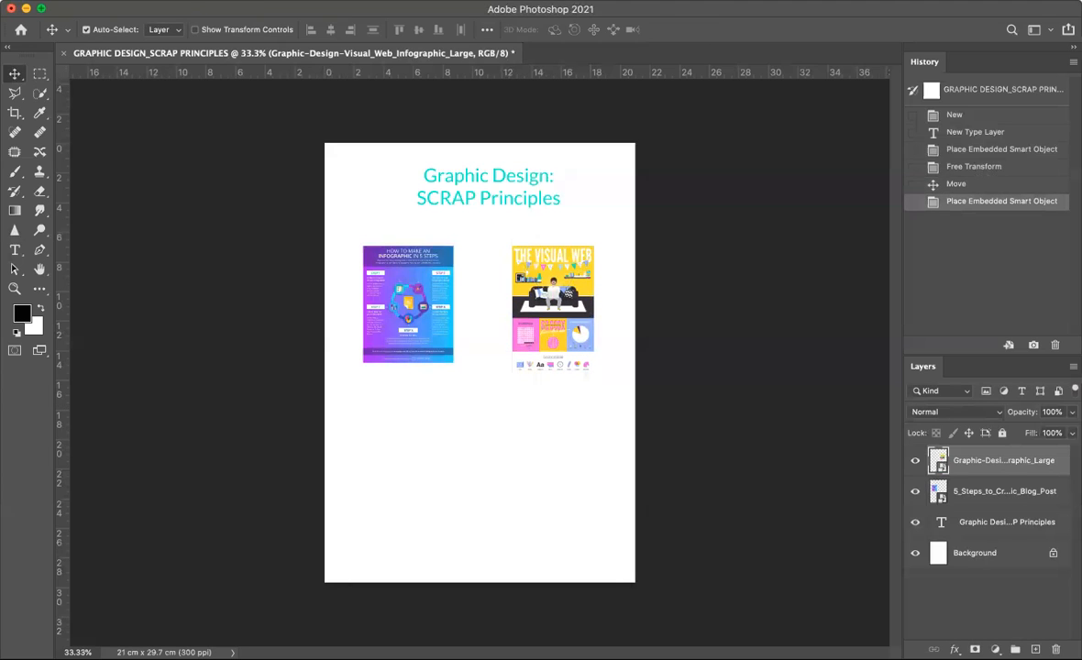
- Embed the red poster 2a34d8_50ec7164acba418582962fdbde37f34f_mv2.jpeg at about 37% scale below the 5 Steps infographic
{"action": "left_click", "coordinate": [119, 0]}
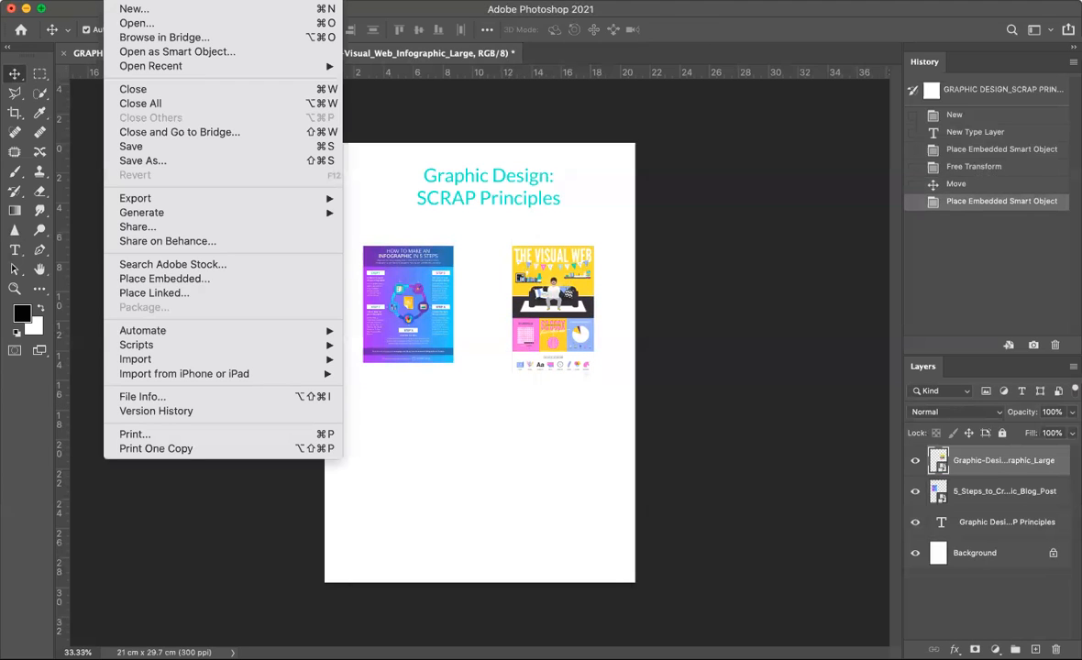
{"action": "left_click", "coordinate": [151, 279]}
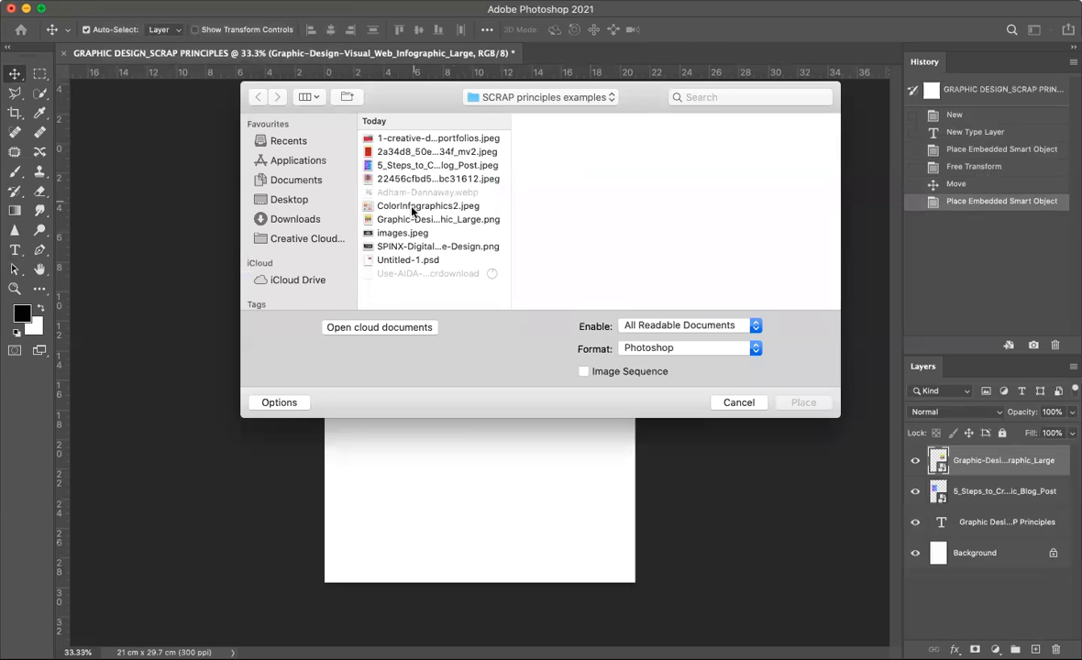
{"action": "left_click", "coordinate": [399, 220]}
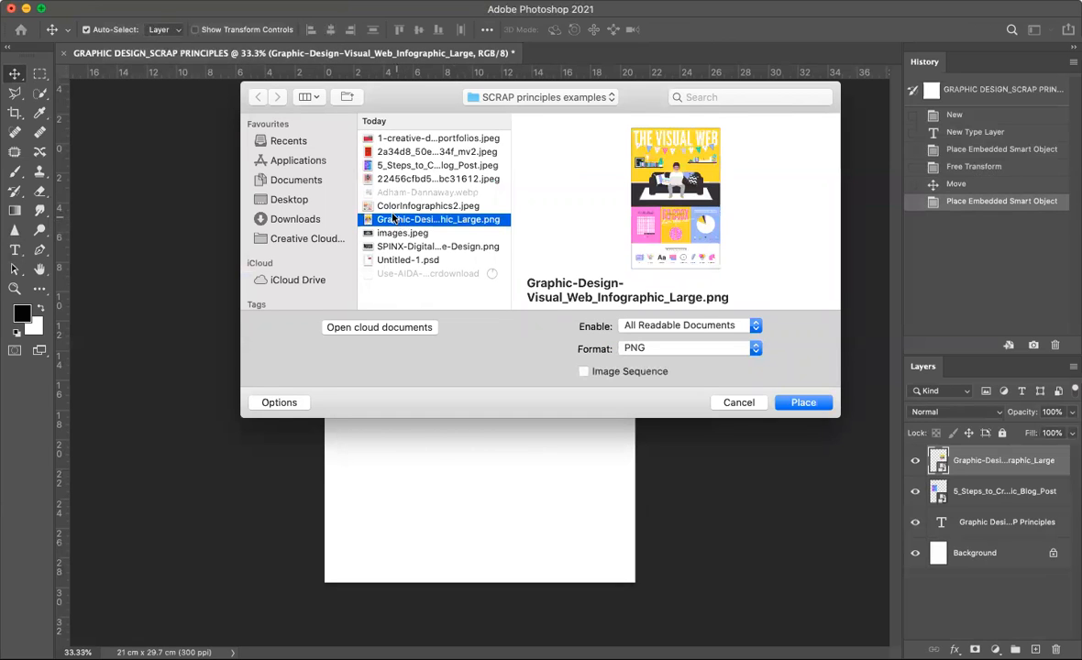
{"action": "left_click", "coordinate": [389, 207]}
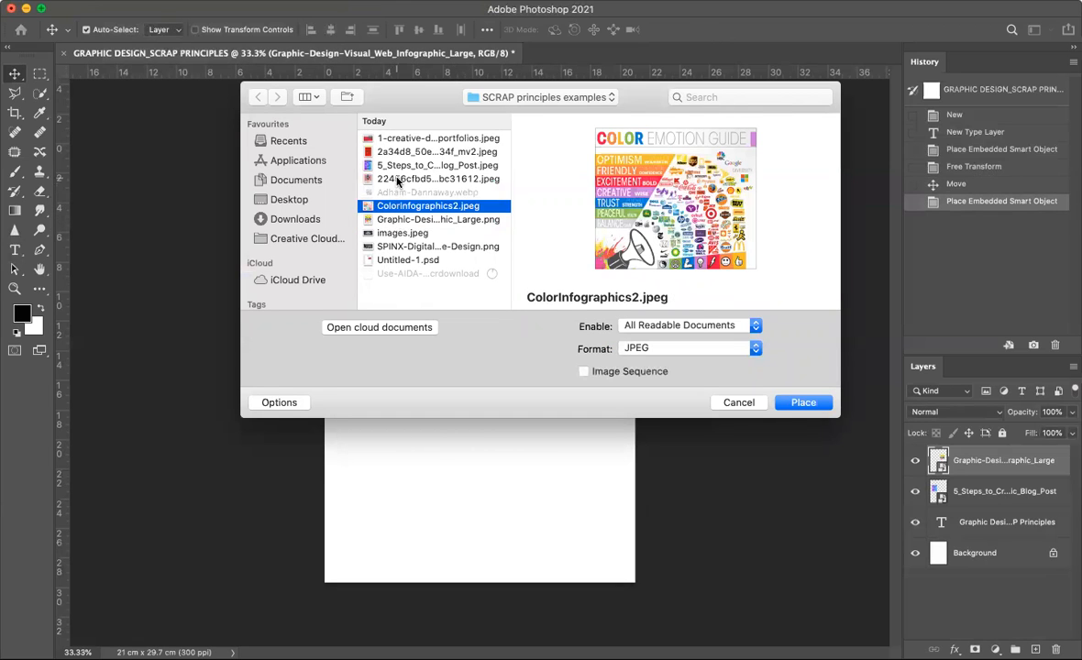
{"action": "left_click", "coordinate": [398, 179]}
{"action": "left_click", "coordinate": [397, 166]}
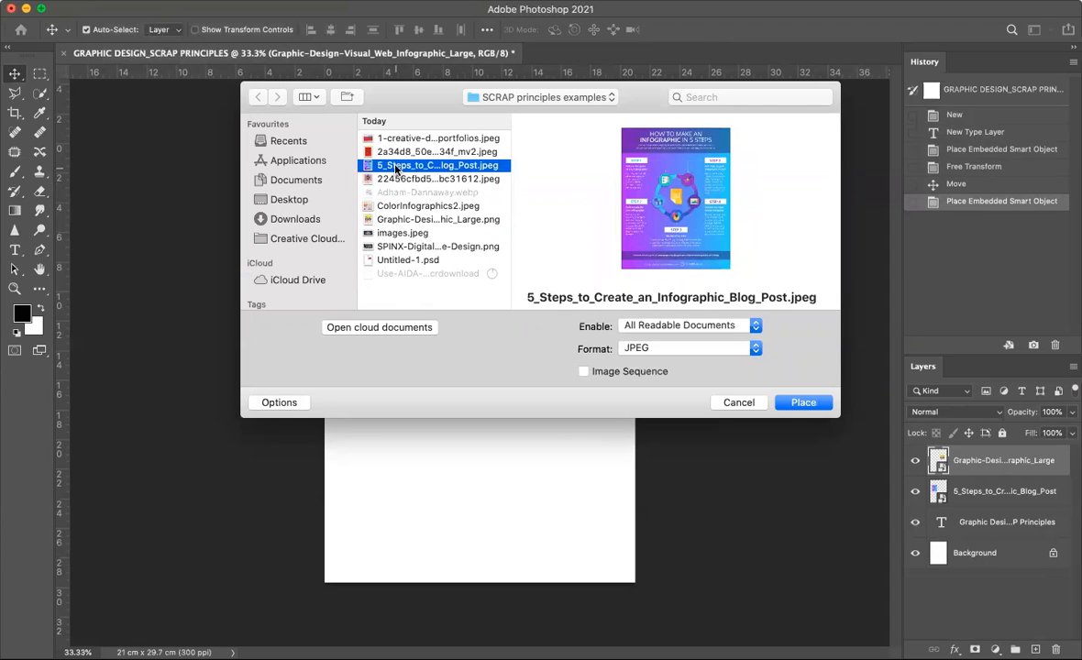
{"action": "left_click", "coordinate": [397, 152]}
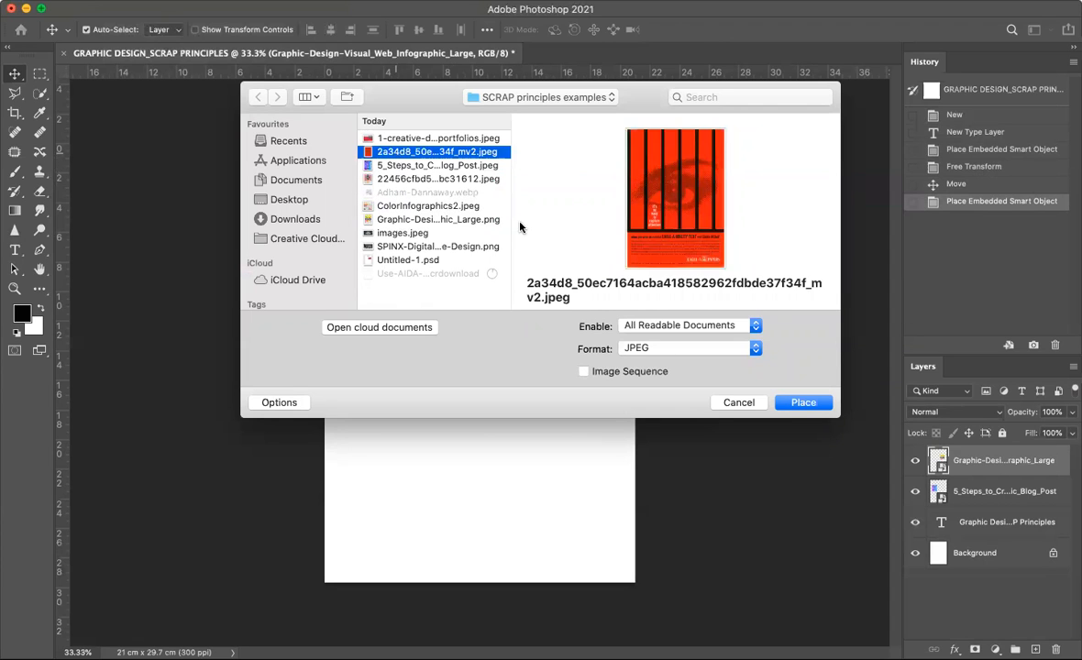
{"action": "left_click", "coordinate": [803, 403]}
{"action": "left_click_drag", "start_coordinate": [620, 162], "coordinate": [426, 427]}
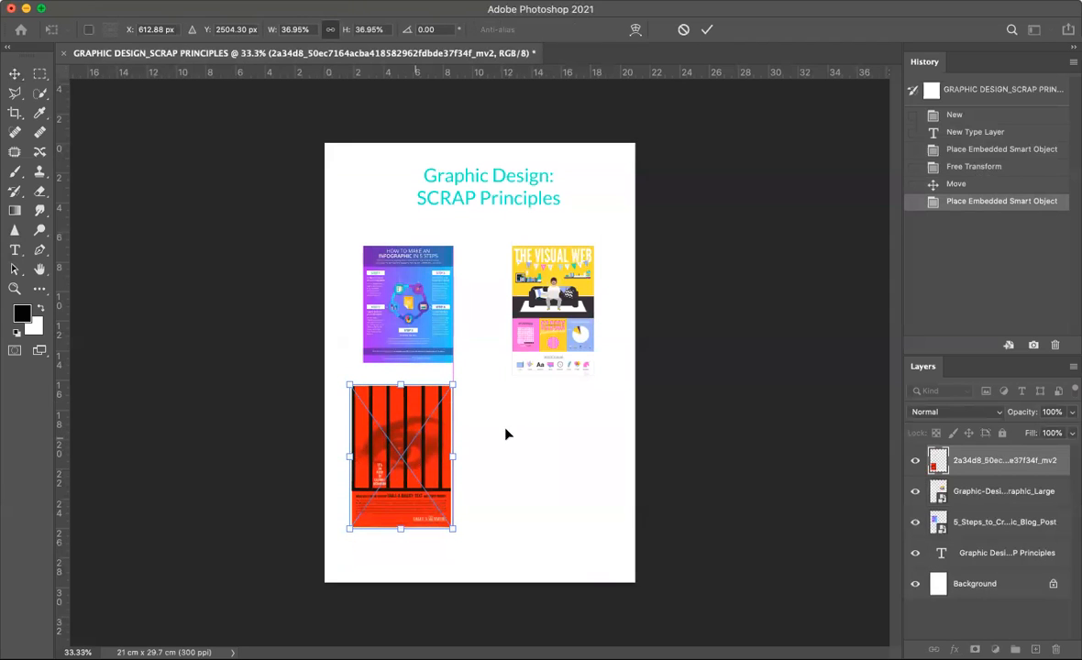
{"action": "key", "text": "Return"}
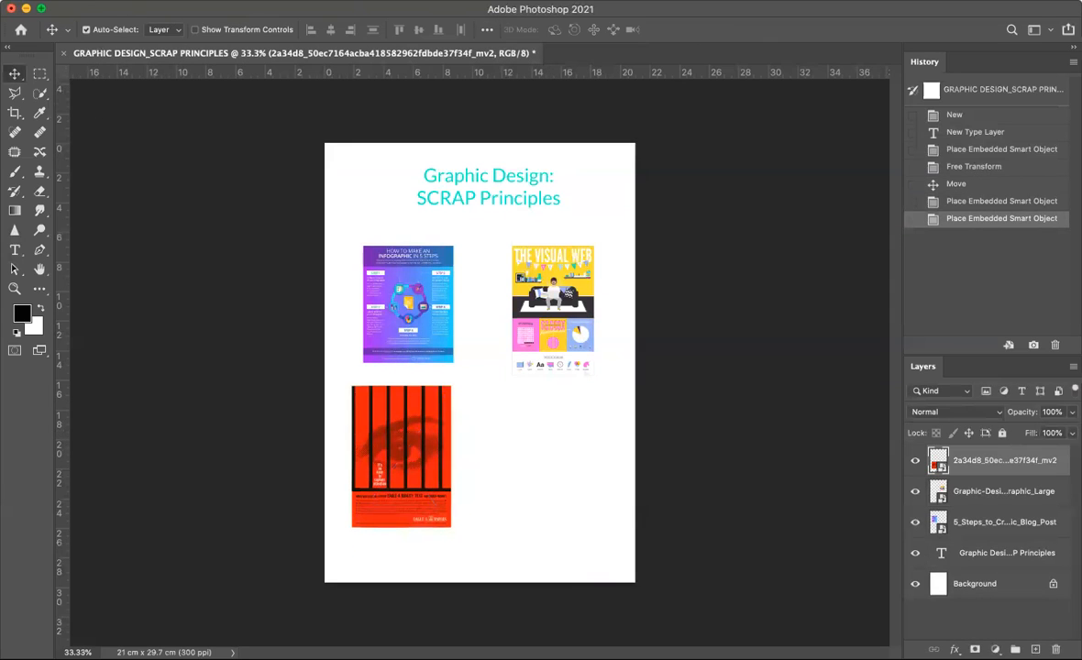
- Place images.jpeg, the dark web page design with hexagons, as an embedded image
{"action": "left_click", "coordinate": [124, 0]}
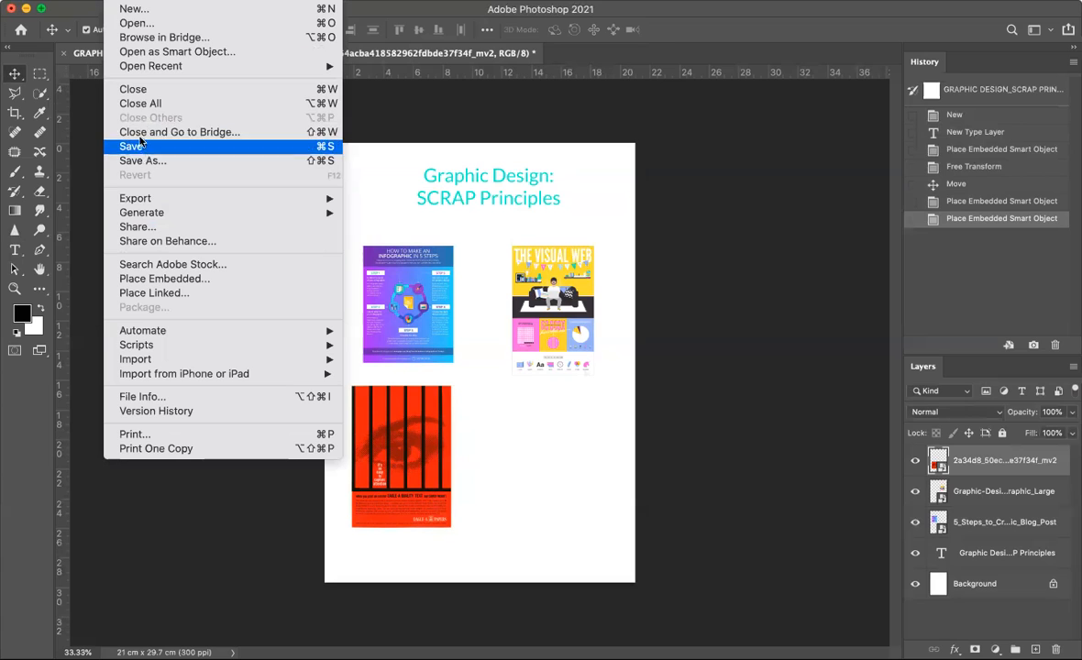
{"action": "left_click", "coordinate": [133, 279]}
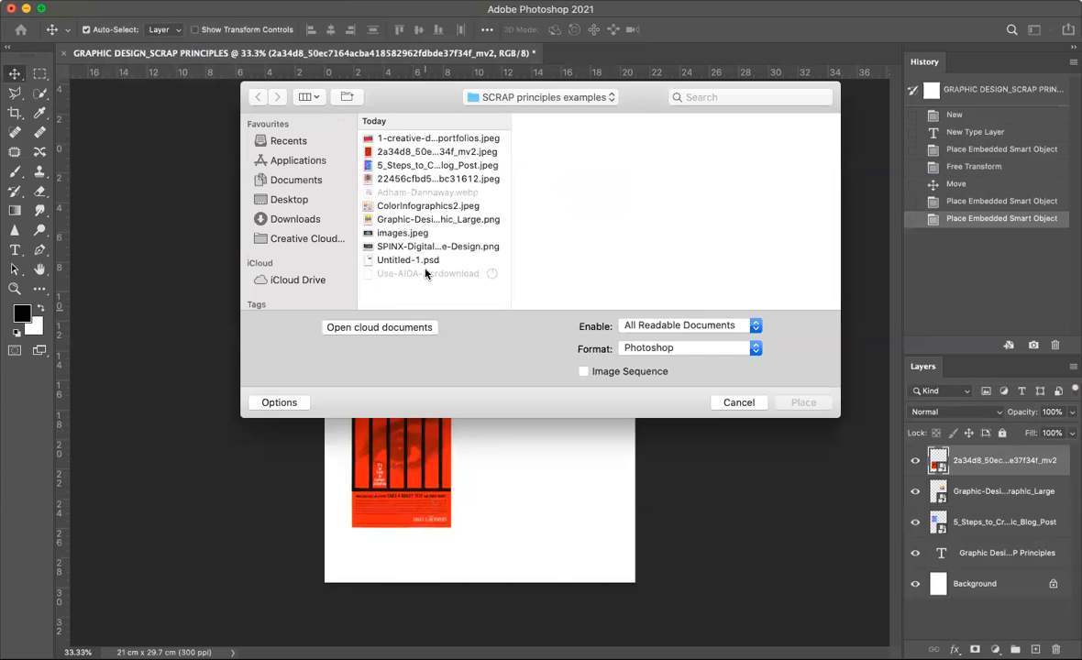
{"action": "left_click", "coordinate": [381, 235]}
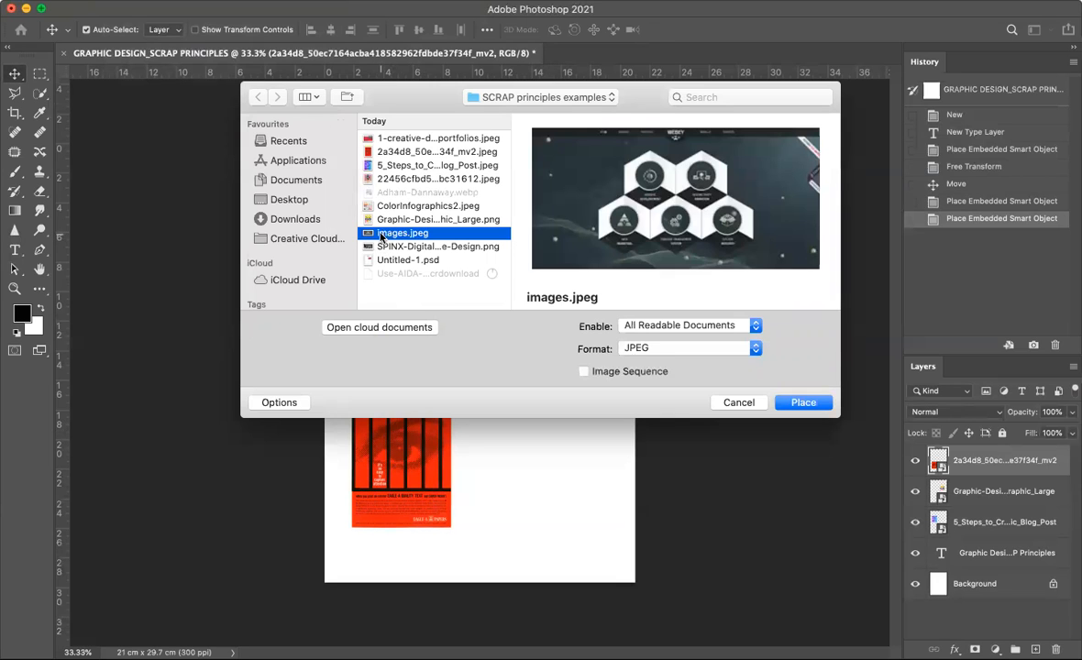
{"action": "left_click", "coordinate": [804, 403]}
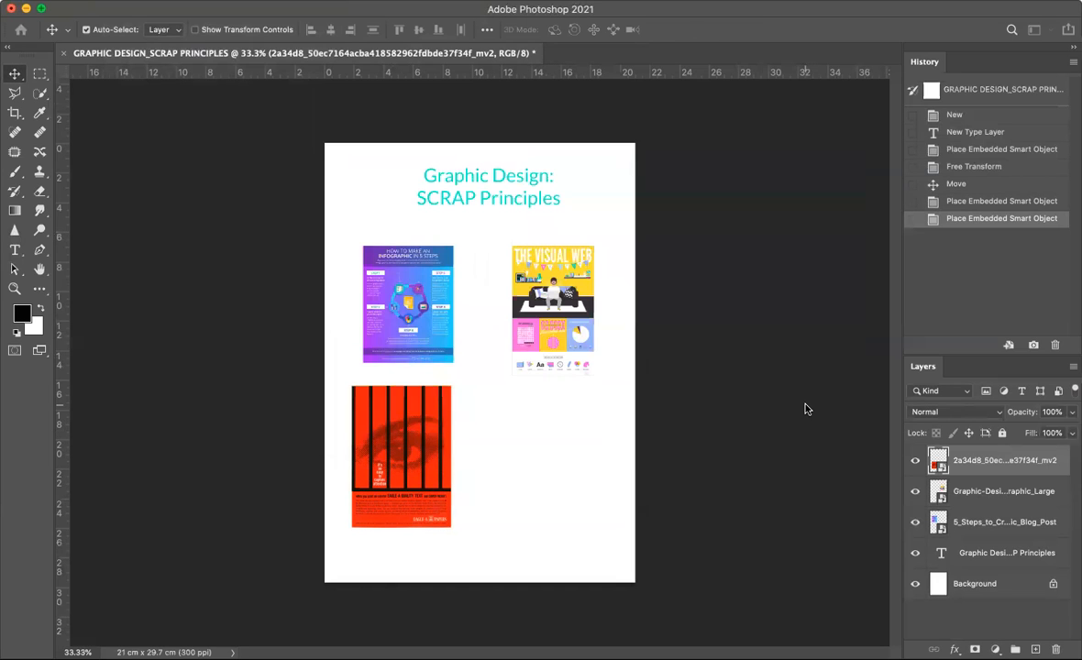
- Scale the hexagon web design to about 77% and place it below the Visual Web infographic, its top edge aligned with the red poster
{"action": "left_click_drag", "start_coordinate": [477, 374], "coordinate": [549, 439]}
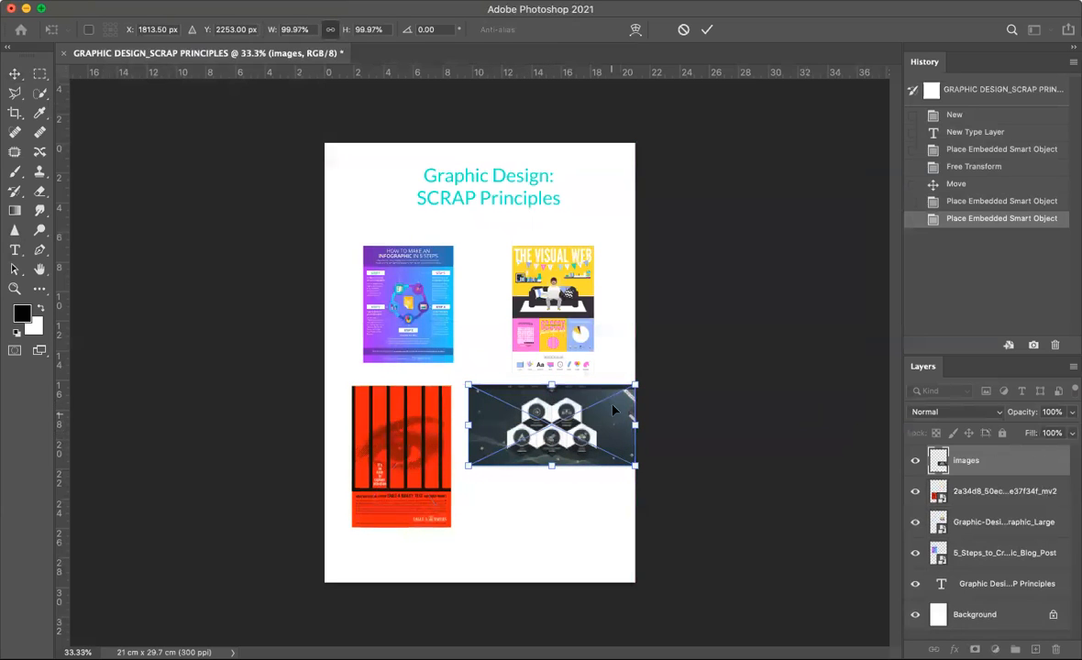
{"action": "left_click_drag", "start_coordinate": [633, 383], "coordinate": [574, 396]}
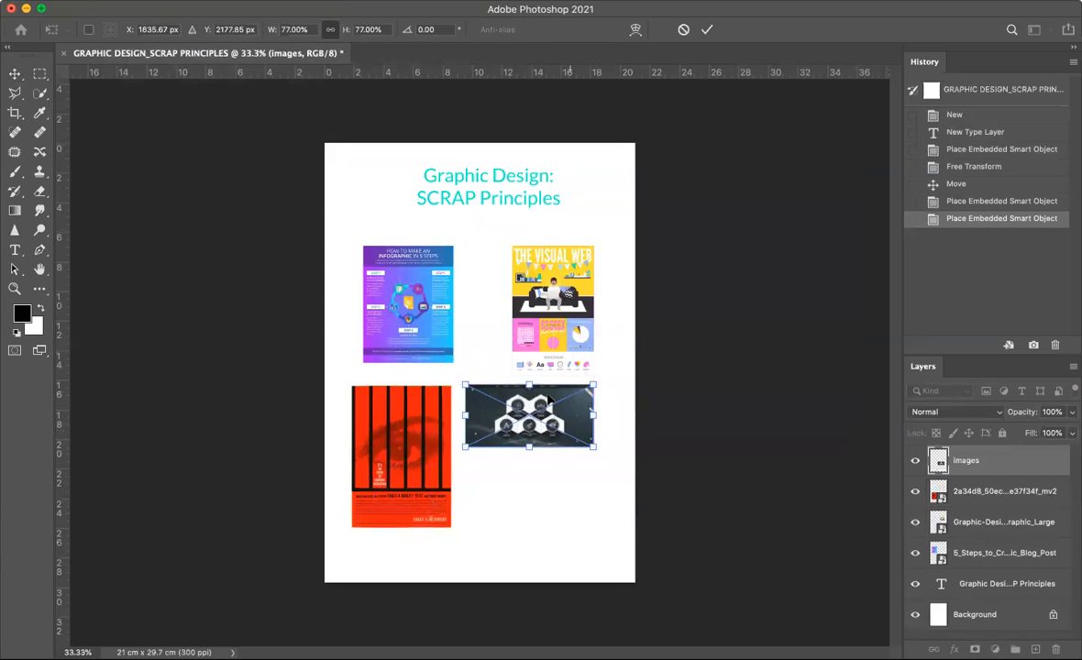
{"action": "left_click_drag", "start_coordinate": [540, 441], "coordinate": [539, 474]}
{"action": "key", "text": "Return"}
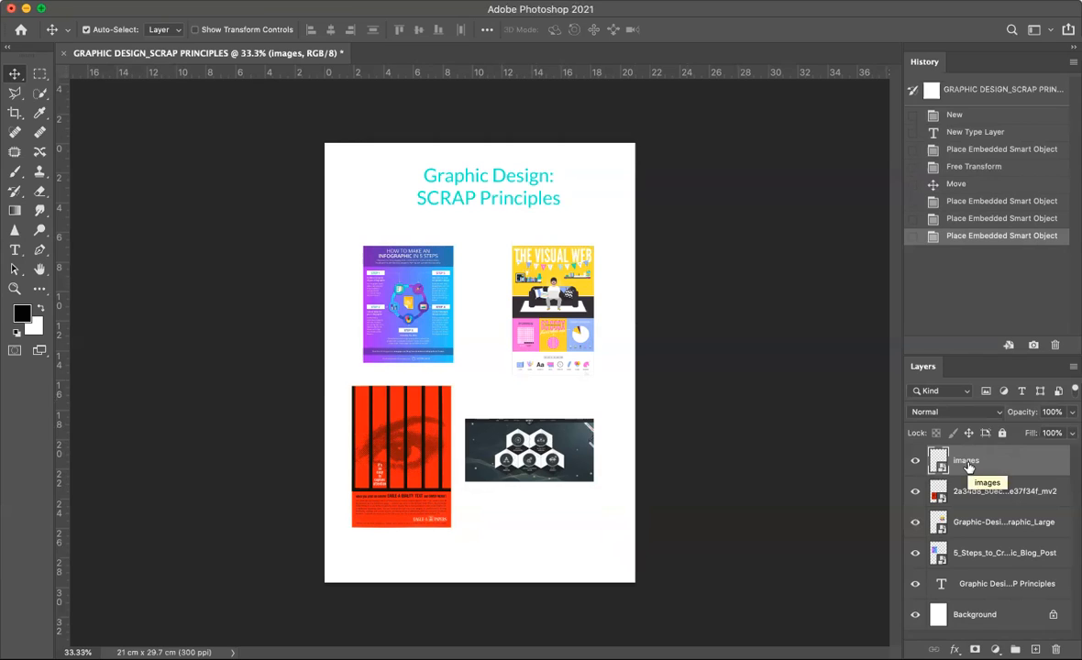
{"action": "left_click_drag", "start_coordinate": [543, 437], "coordinate": [541, 406]}
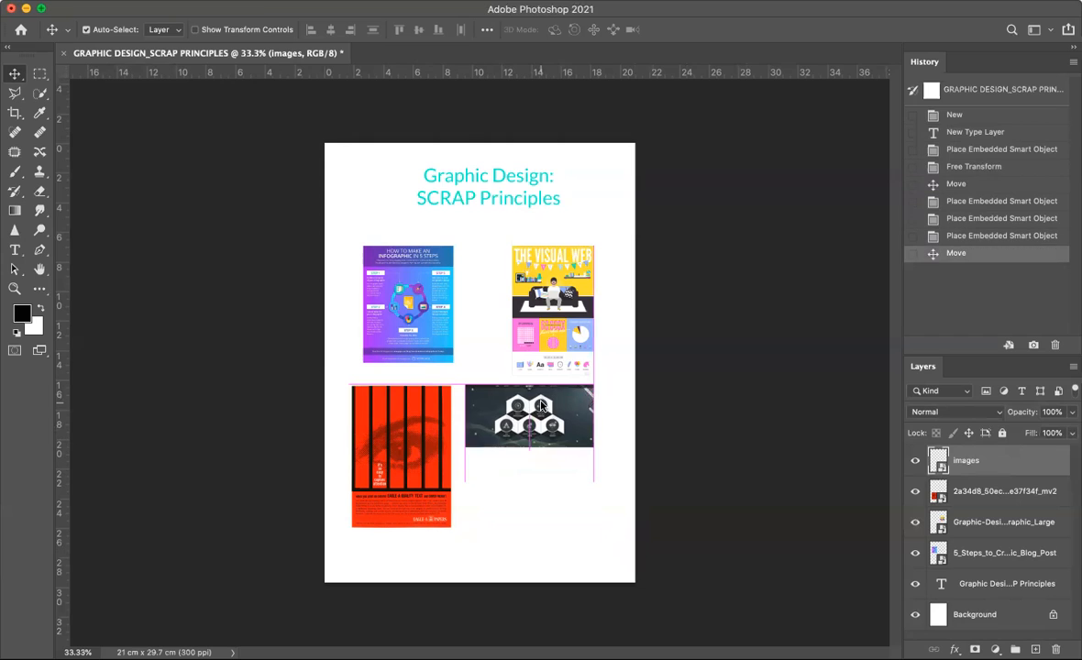
- Check which picture each of the four image layers holds by selecting it and switching its visibility off and back on
{"action": "mouse_move", "coordinate": [577, 341]}
{"action": "left_mouse_down"}
{"action": "mouse_move", "coordinate": [519, 335]}
{"action": "mouse_move", "coordinate": [567, 333]}
{"action": "left_mouse_up"}
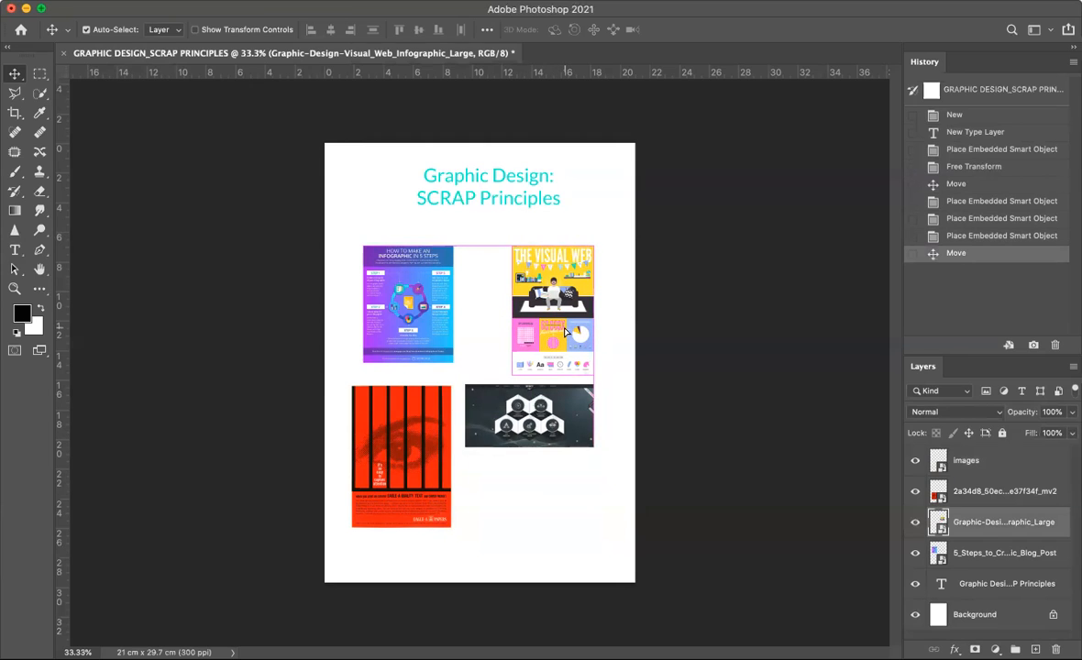
{"action": "left_click", "coordinate": [1013, 472]}
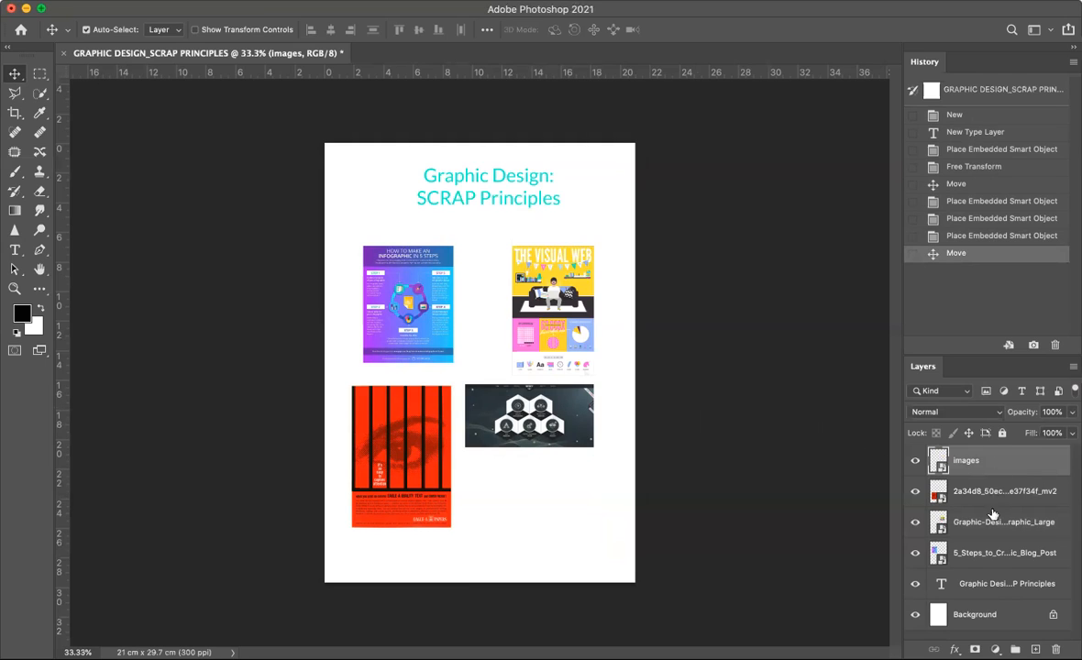
{"action": "left_click", "coordinate": [981, 553]}
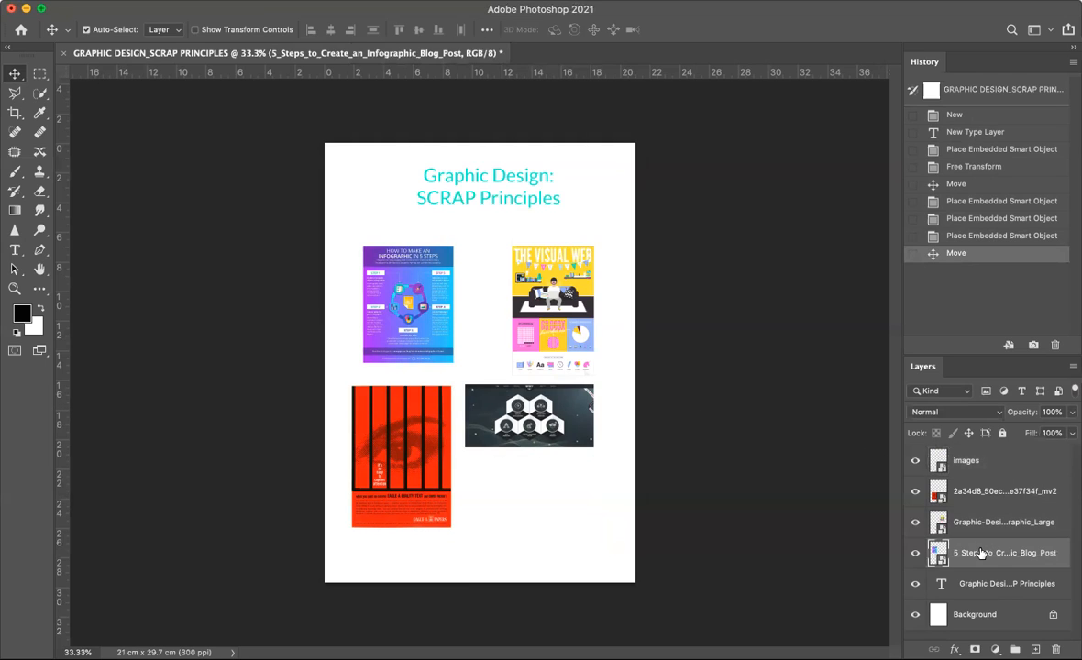
{"action": "left_click", "coordinate": [915, 554]}
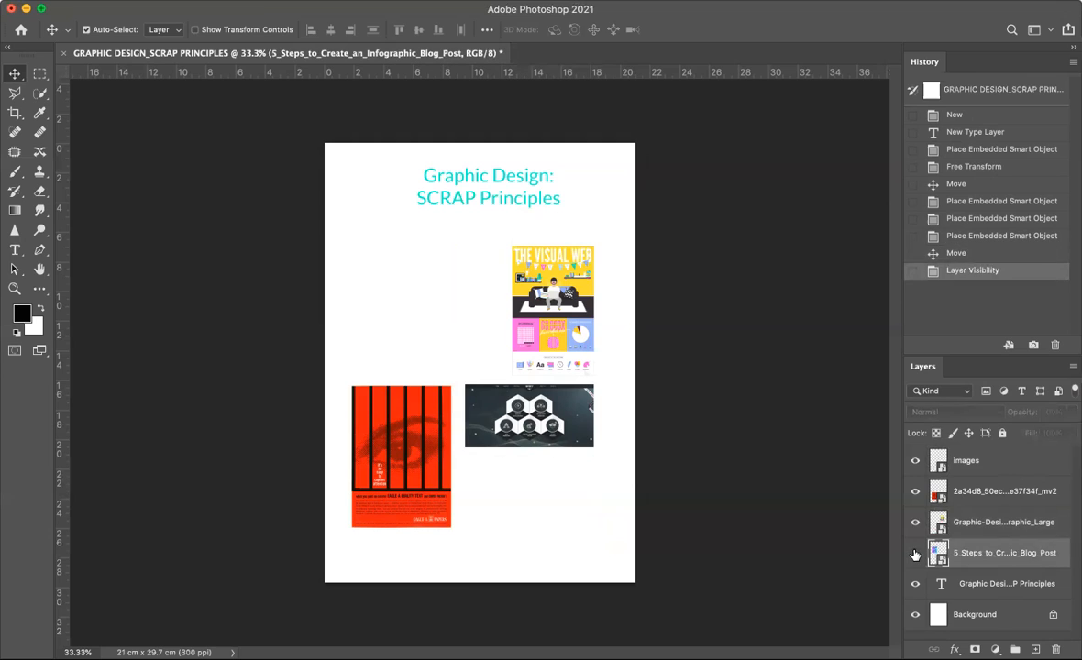
{"action": "left_click", "coordinate": [916, 554]}
{"action": "left_click", "coordinate": [983, 526]}
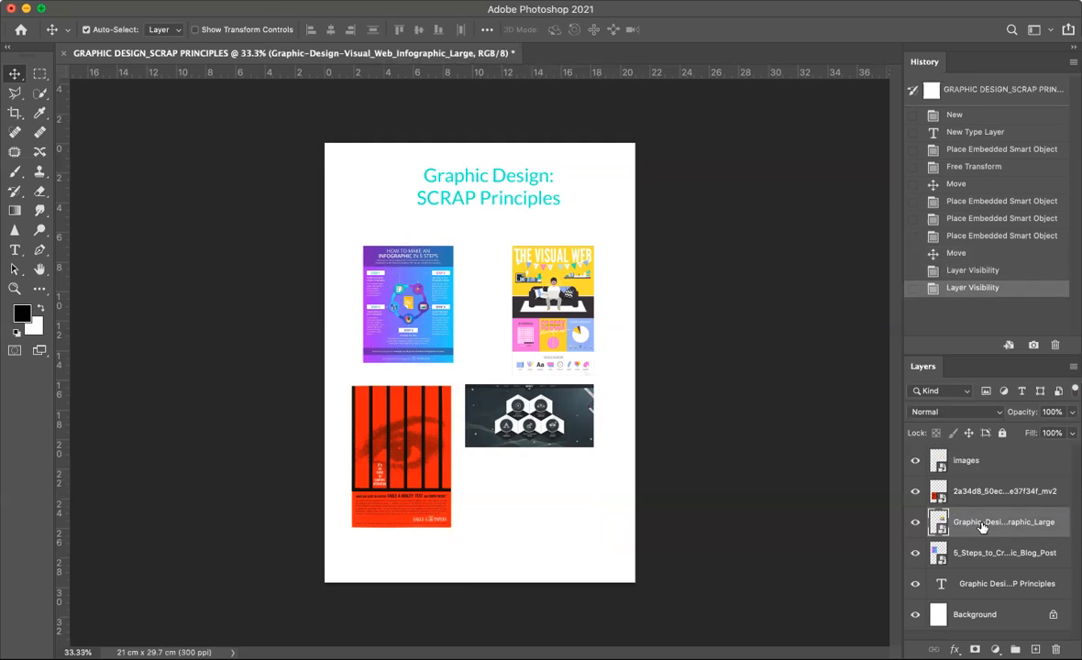
{"action": "left_click", "coordinate": [915, 522]}
{"action": "left_click", "coordinate": [915, 522]}
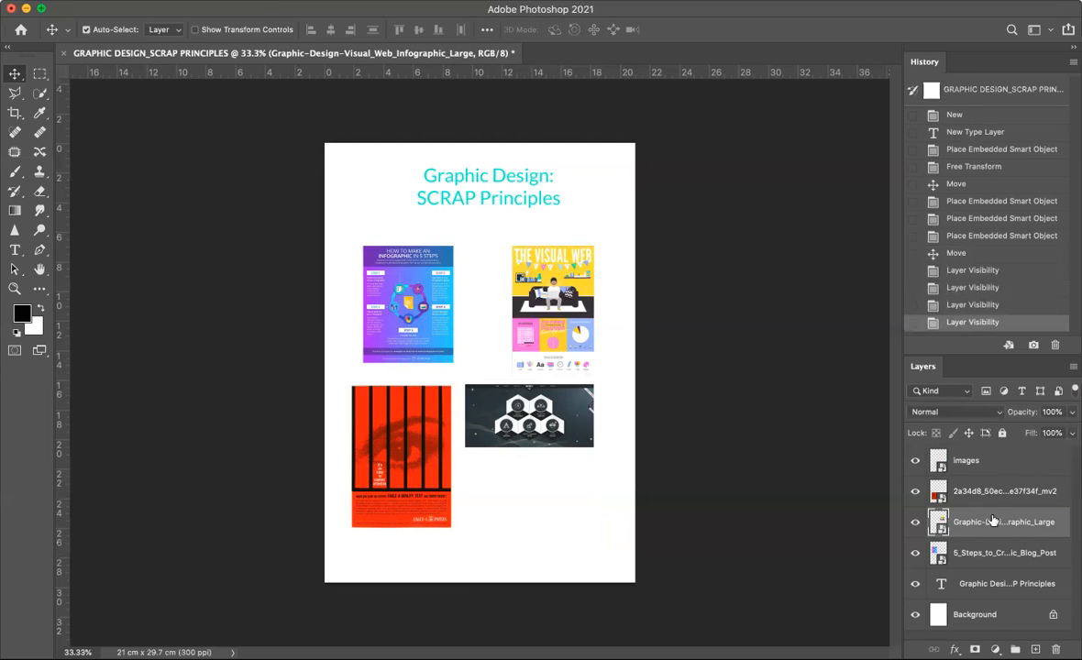
{"action": "left_click", "coordinate": [963, 491]}
{"action": "left_click", "coordinate": [915, 491]}
{"action": "left_click", "coordinate": [916, 492]}
{"action": "left_click", "coordinate": [1009, 471]}
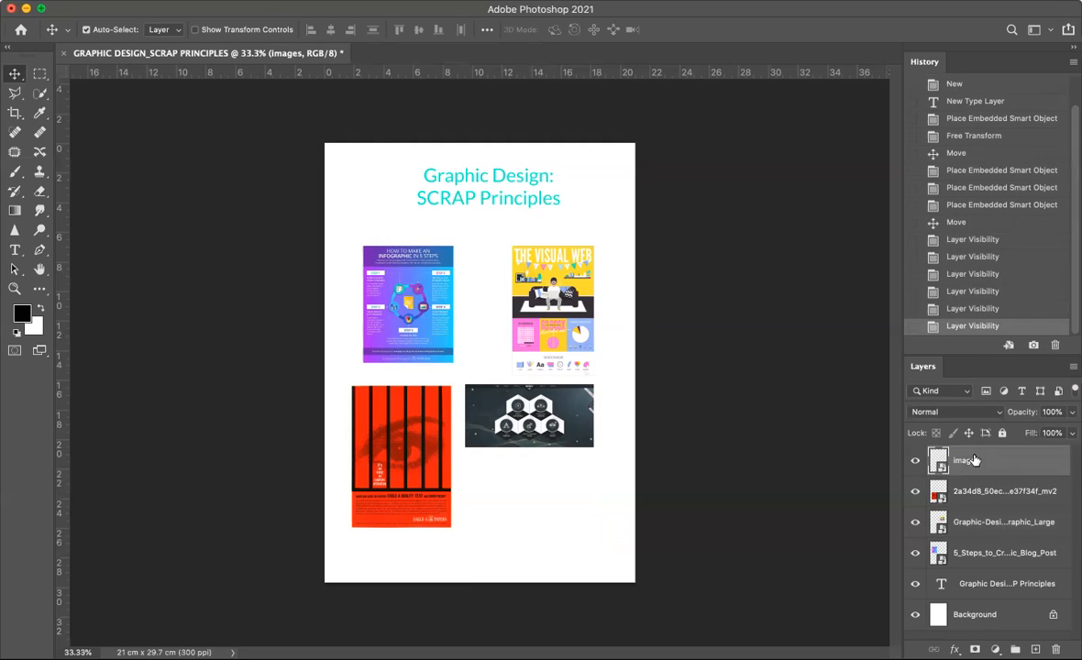
{"action": "left_click", "coordinate": [915, 460]}
{"action": "left_click", "coordinate": [916, 460]}
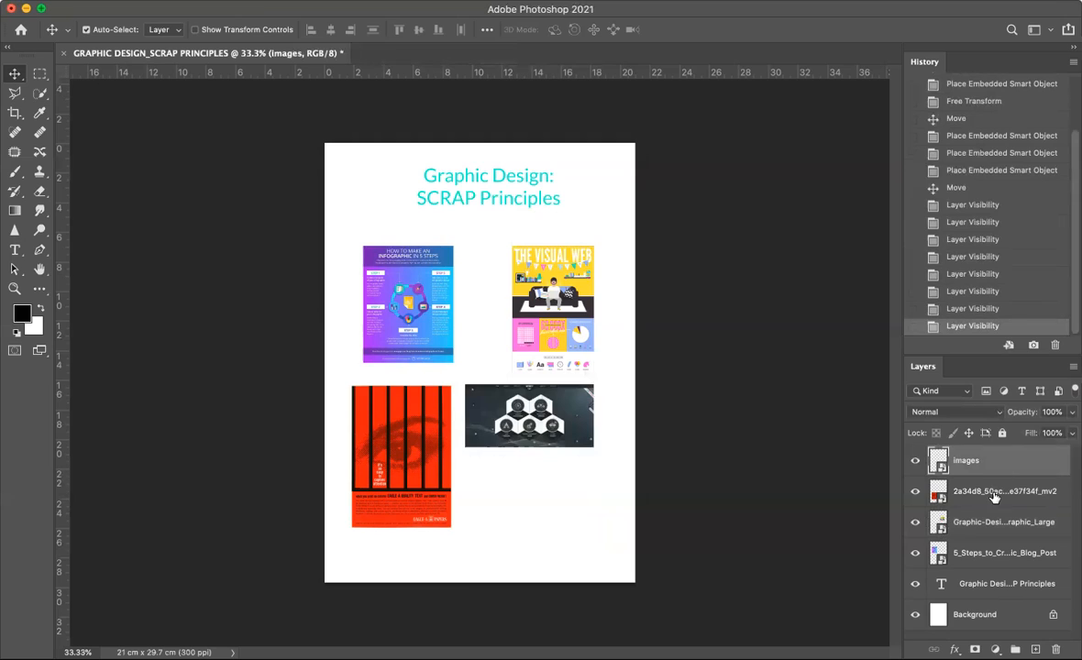
- Move the red poster slightly up and to the right, closer beneath the 5 Steps infographic
{"action": "left_click", "coordinate": [1004, 491]}
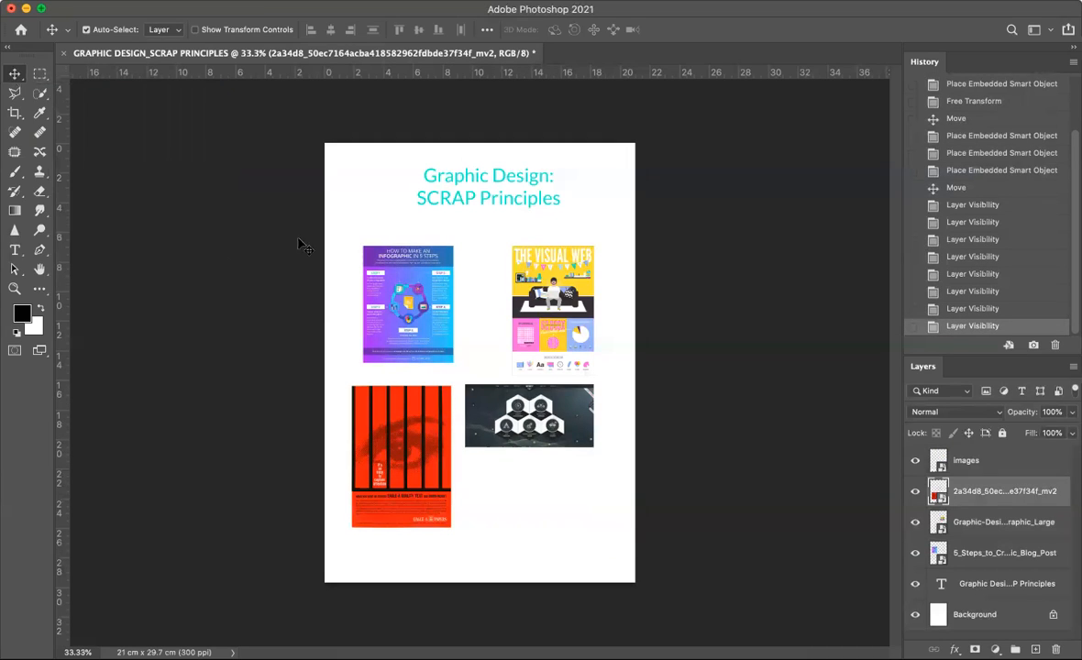
{"action": "left_click_drag", "start_coordinate": [388, 450], "coordinate": [407, 410]}
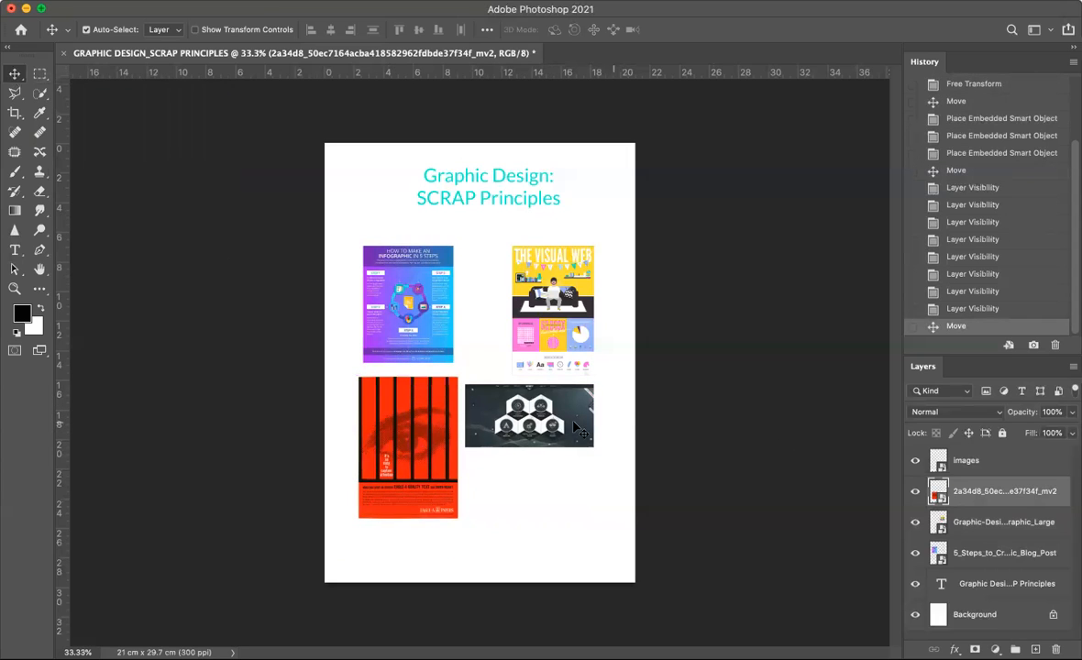
- Select the white Background layer
{"action": "left_click", "coordinate": [987, 618]}
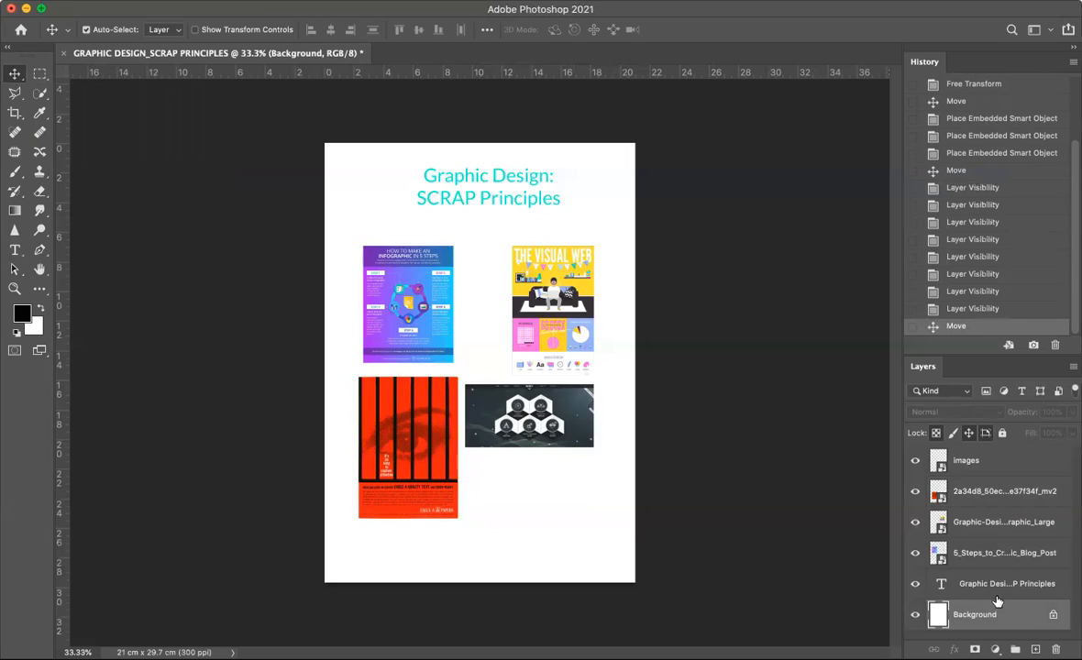
{"action": "left_click_drag", "start_coordinate": [990, 610], "coordinate": [412, 318]}
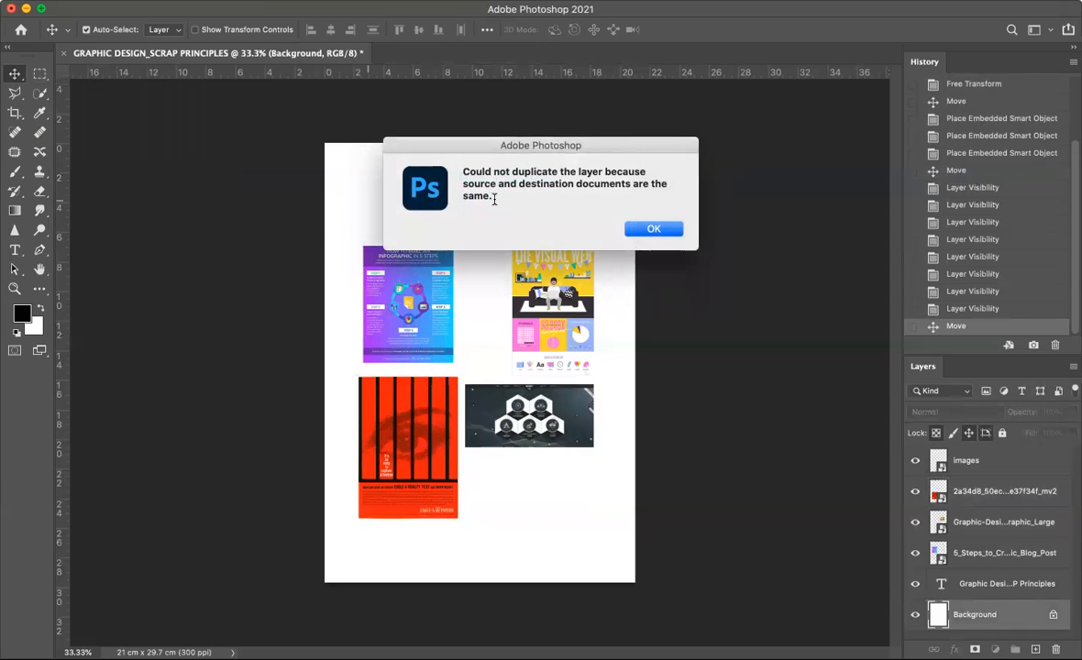
{"action": "left_click", "coordinate": [657, 232]}
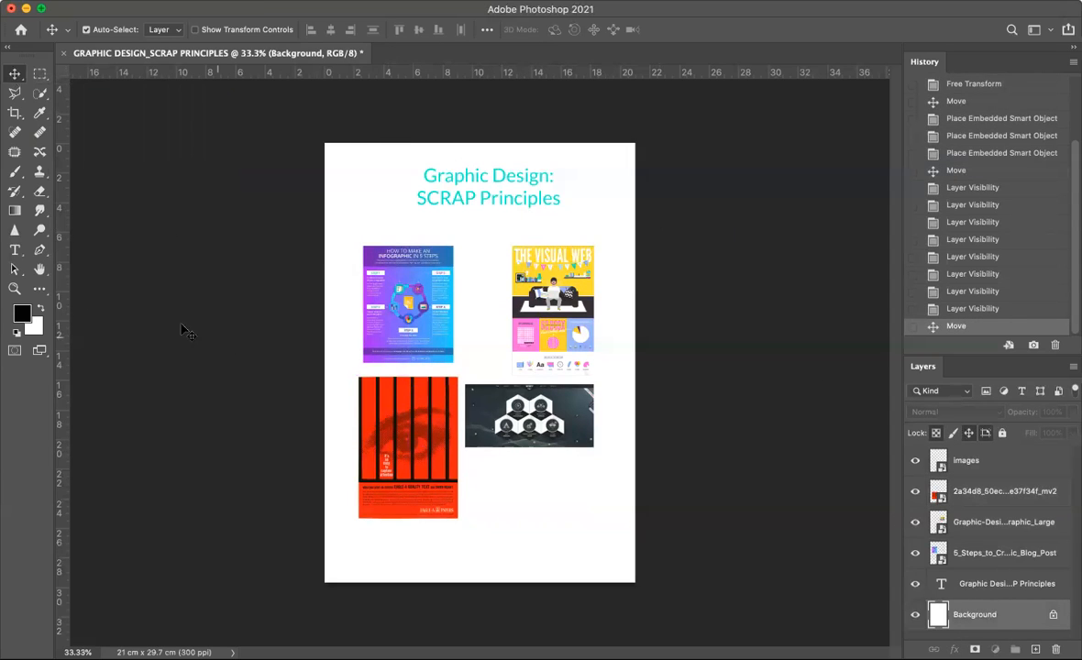
- Set the foreground colour to light teal #b1e0dd and fill the Background layer with the Paint Bucket
{"action": "left_click", "coordinate": [23, 316]}
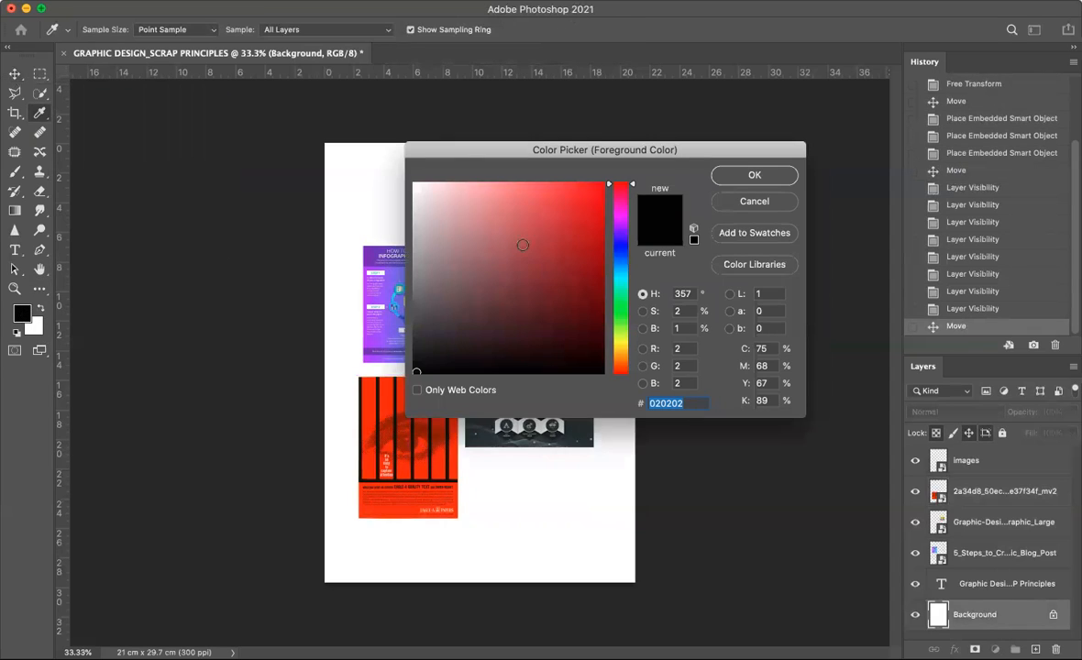
{"action": "left_click", "coordinate": [621, 280]}
{"action": "left_click", "coordinate": [453, 205]}
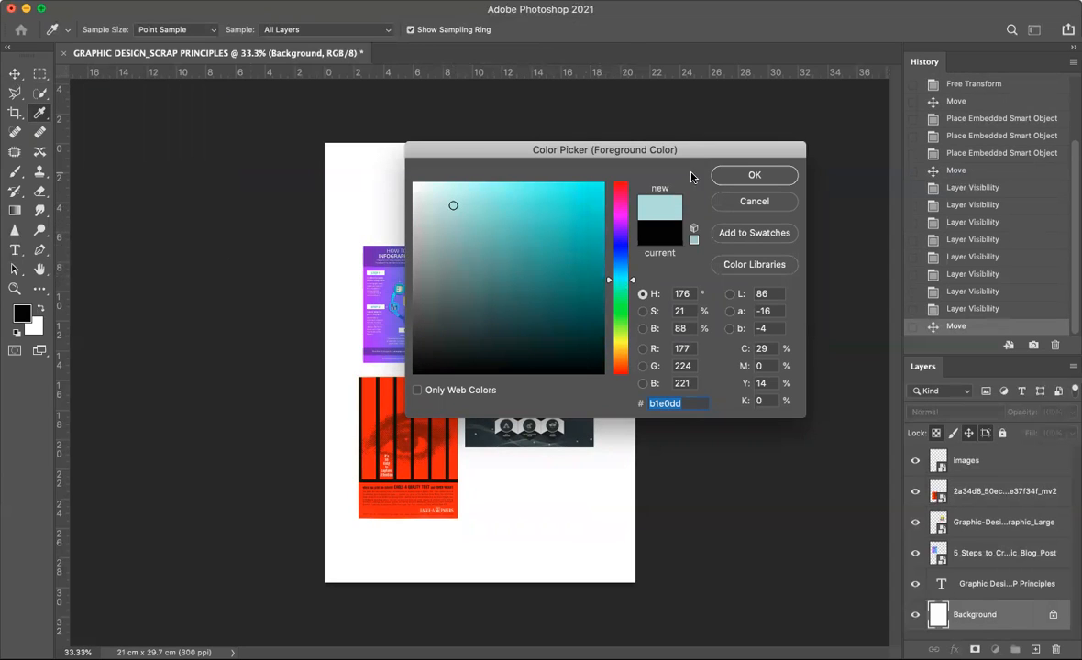
{"action": "left_click", "coordinate": [744, 176]}
{"action": "key", "text": "v"}
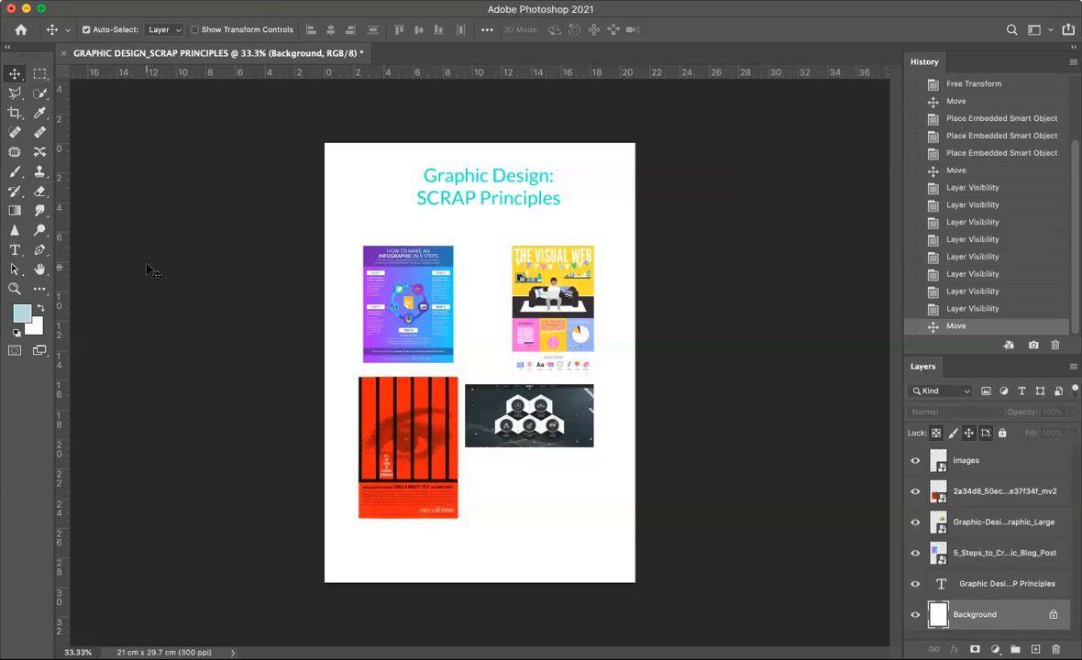
{"action": "left_click", "coordinate": [38, 291]}
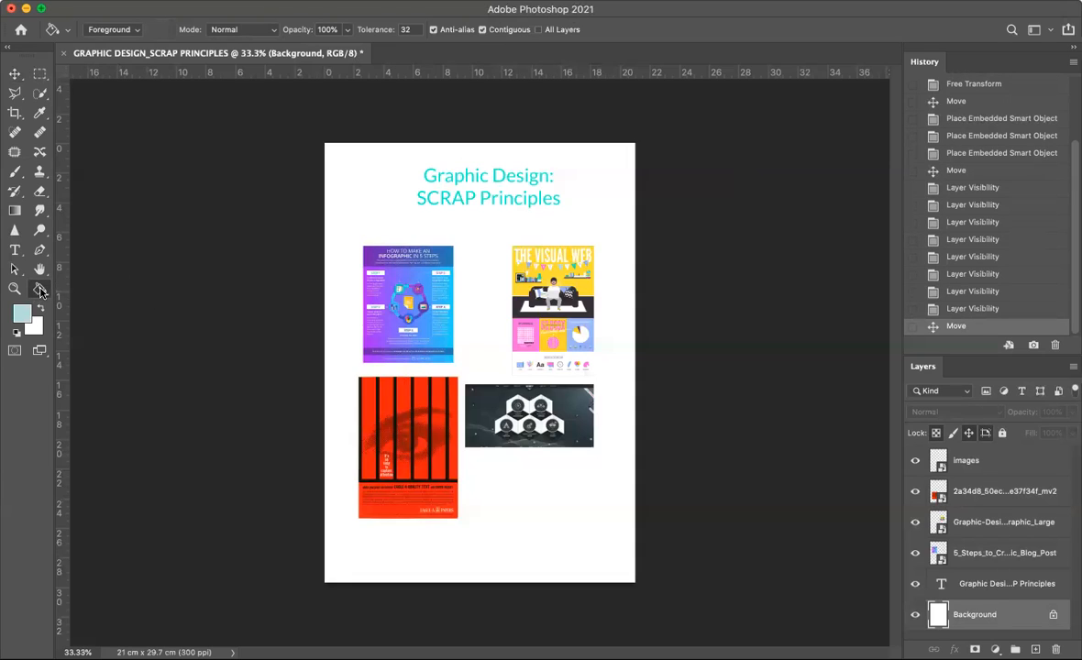
{"action": "right_click", "coordinate": [40, 291]}
{"action": "left_click", "coordinate": [40, 291]}
{"action": "left_click", "coordinate": [578, 207]}
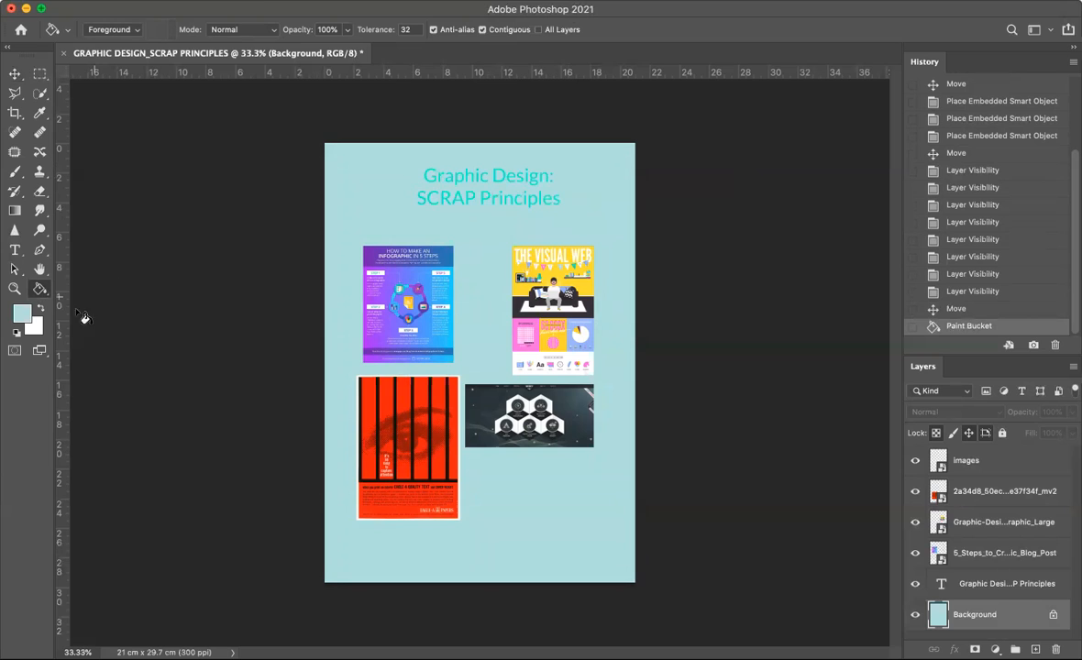
- Change the foreground colour to light orange #efc678 and fill the Background layer with it
{"action": "left_click", "coordinate": [27, 314]}
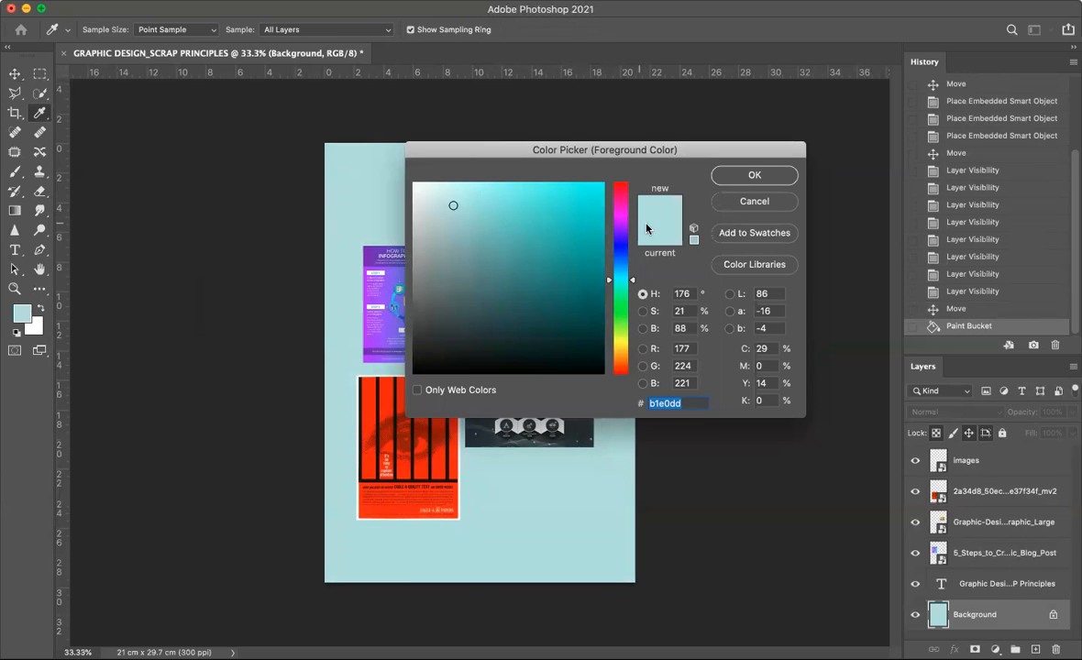
{"action": "left_click_drag", "start_coordinate": [608, 280], "coordinate": [620, 355]}
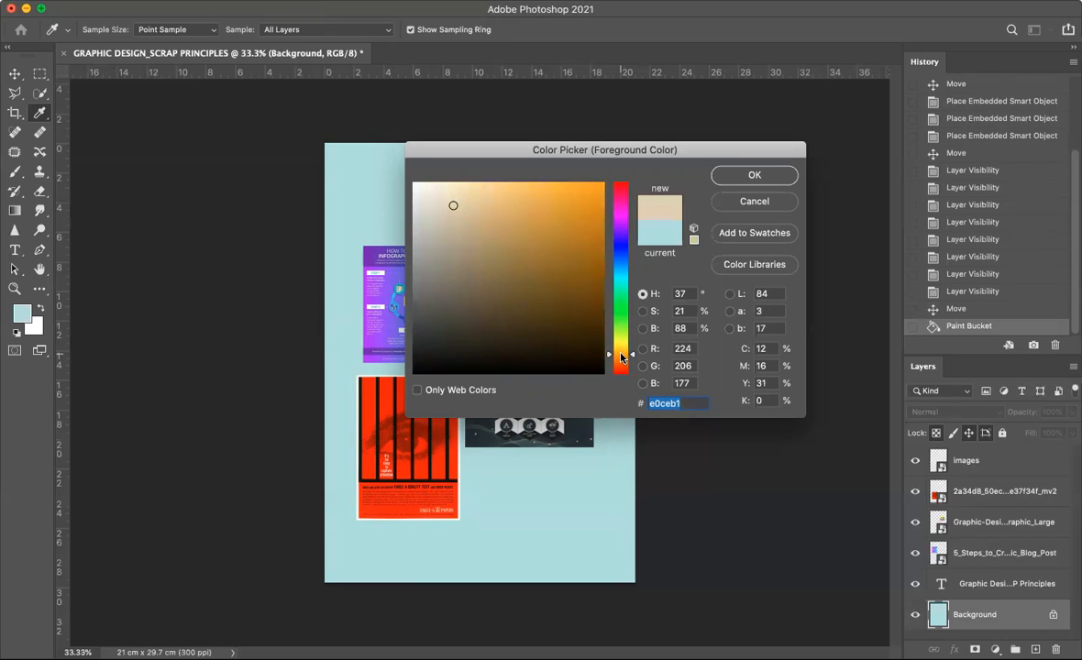
{"action": "left_click", "coordinate": [509, 194]}
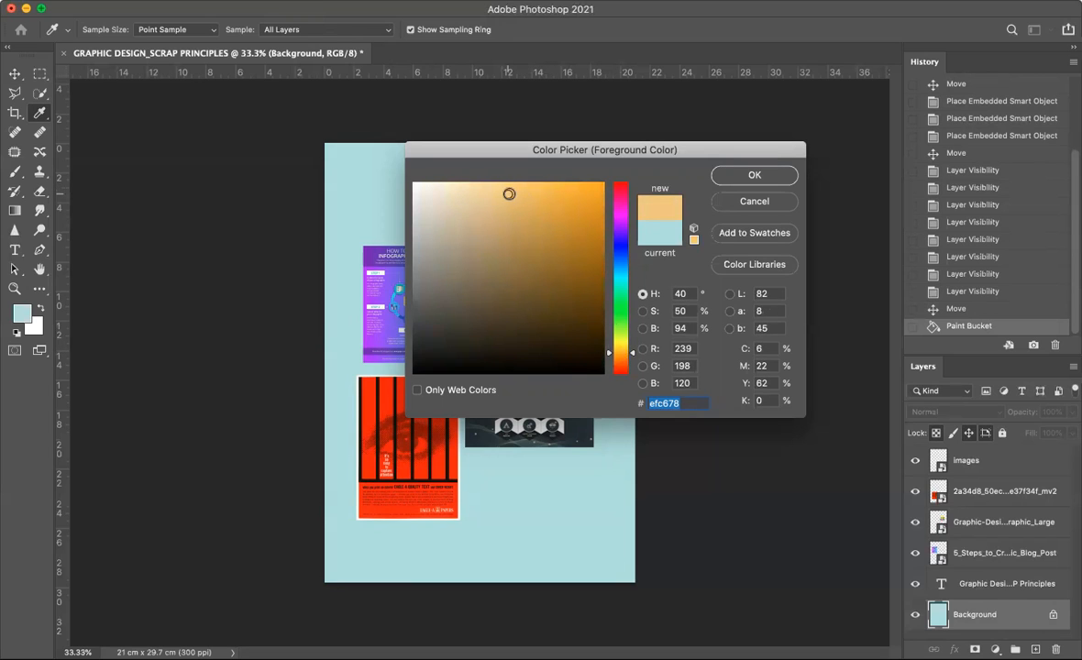
{"action": "left_click", "coordinate": [757, 176]}
{"action": "key", "text": "g"}
{"action": "left_click", "coordinate": [377, 178]}
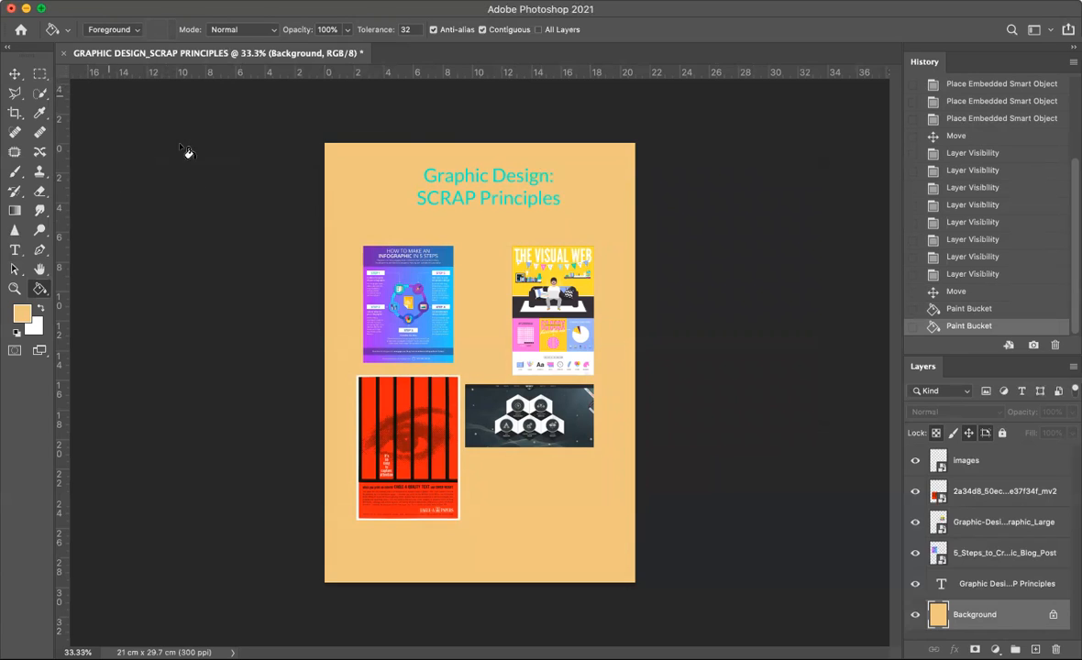
- Create a narrow text box above the 5 Steps infographic, with black text at 16 pt
{"action": "left_click", "coordinate": [16, 252]}
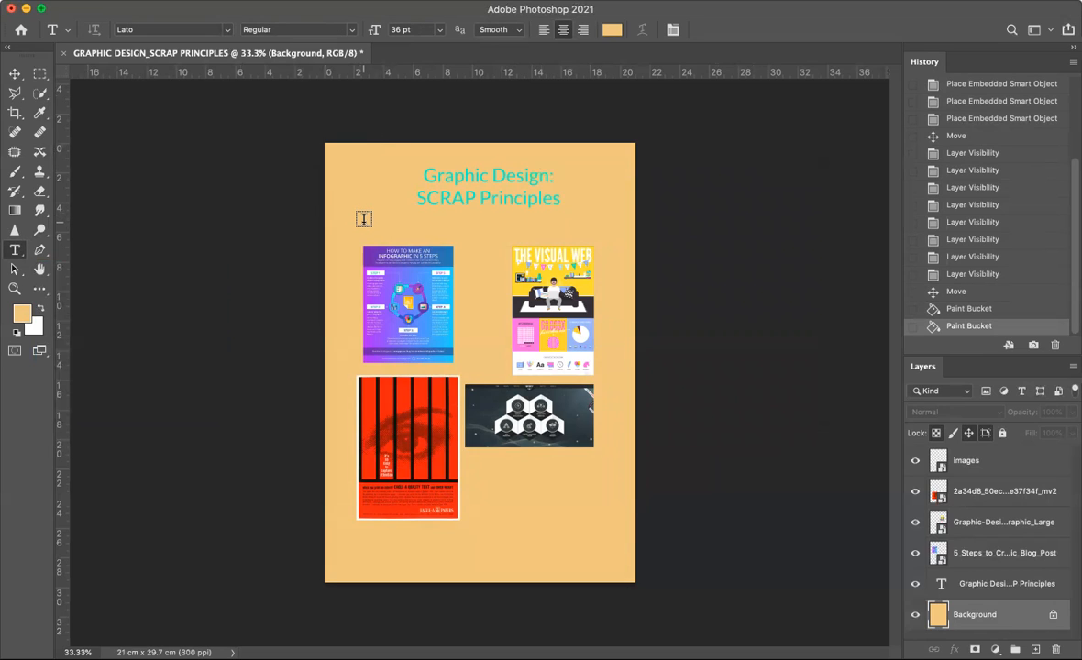
{"action": "left_click_drag", "start_coordinate": [363, 219], "coordinate": [452, 229]}
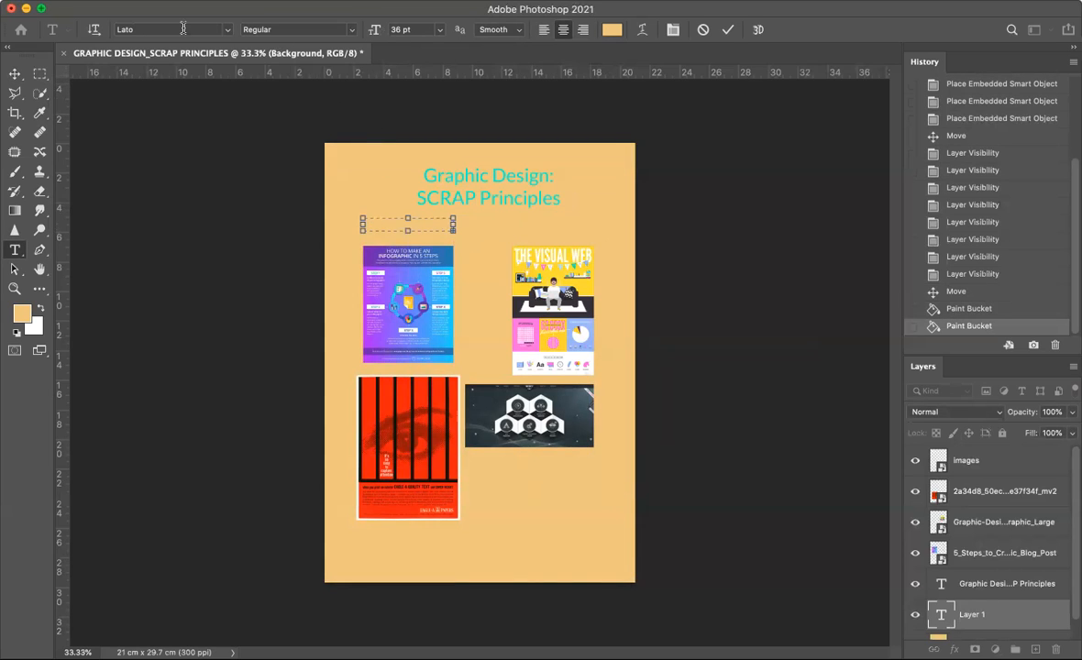
{"action": "left_click", "coordinate": [610, 31]}
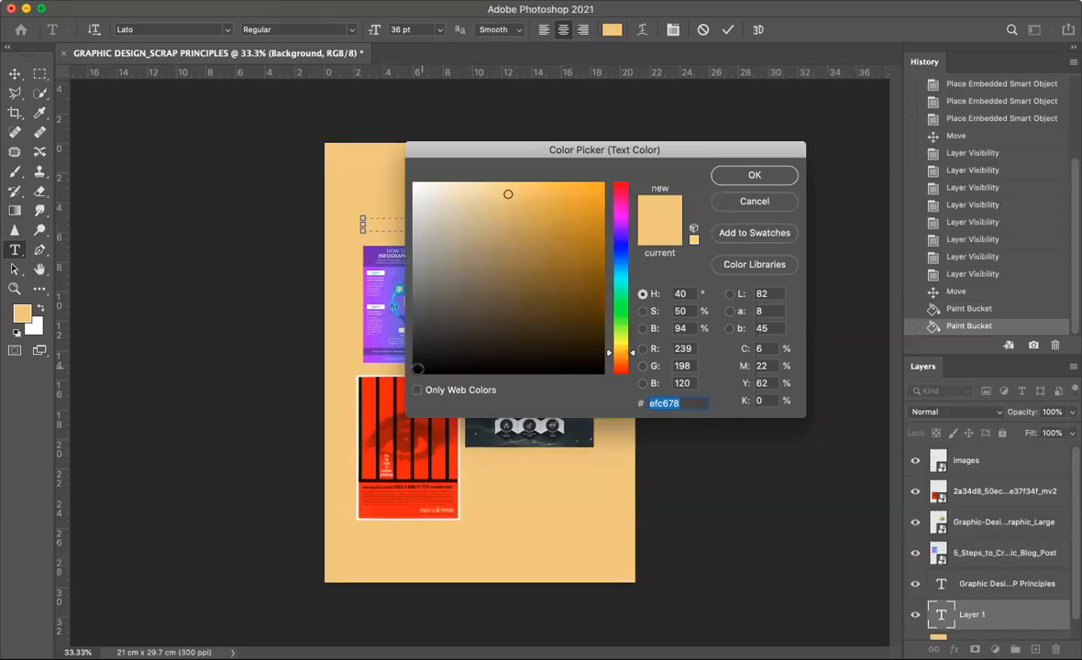
{"action": "left_click", "coordinate": [417, 370]}
{"action": "left_click", "coordinate": [731, 174]}
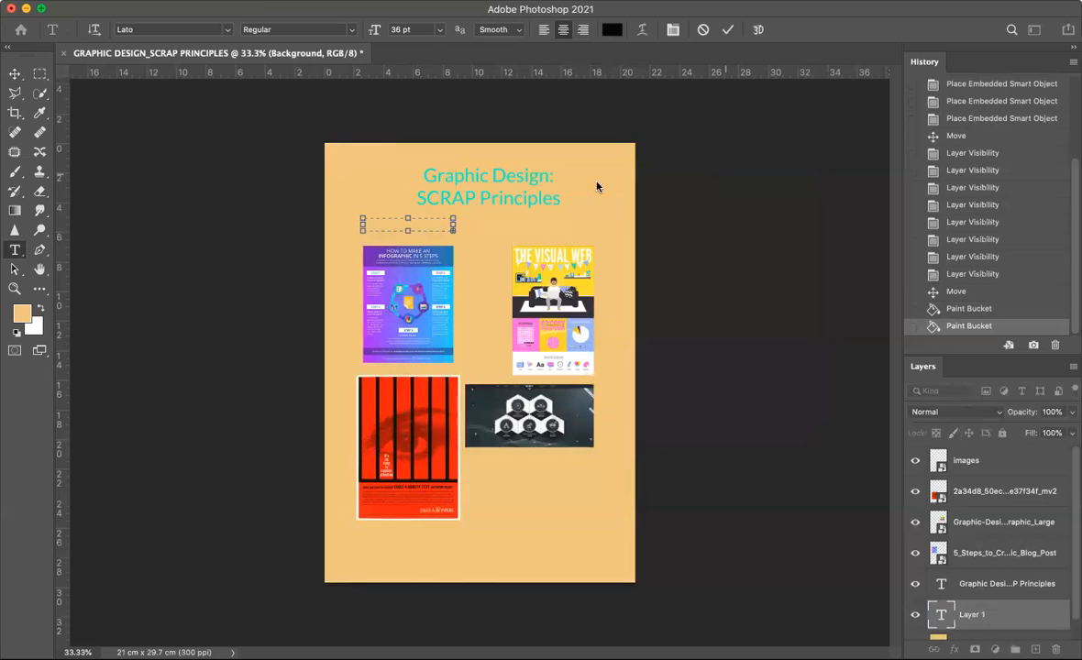
{"action": "left_click", "coordinate": [410, 30]}
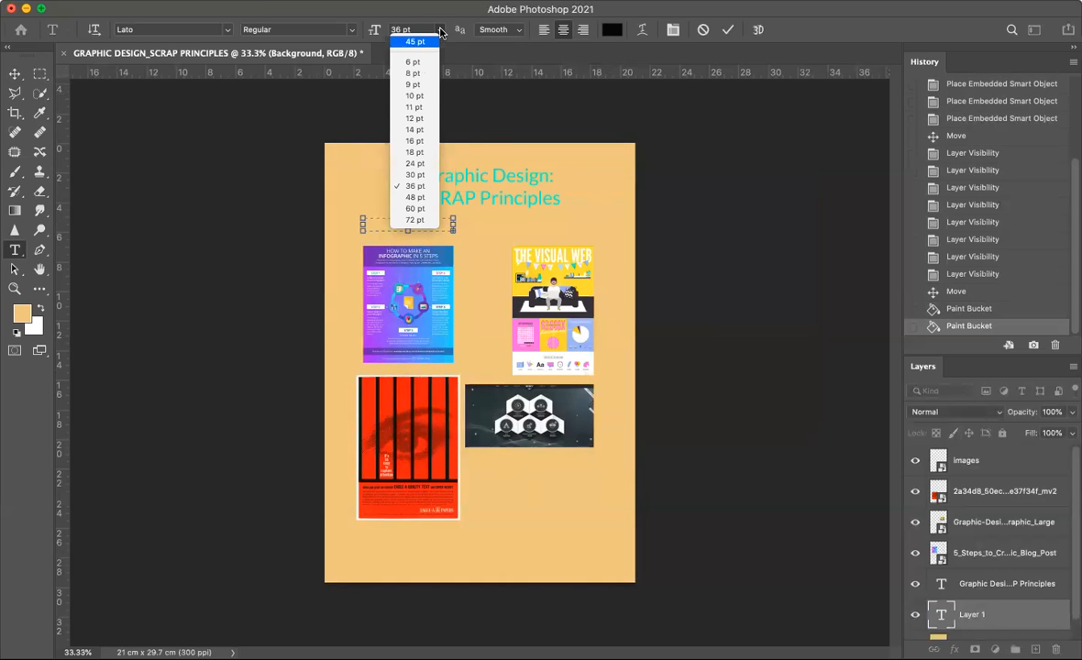
{"action": "left_click", "coordinate": [414, 140]}
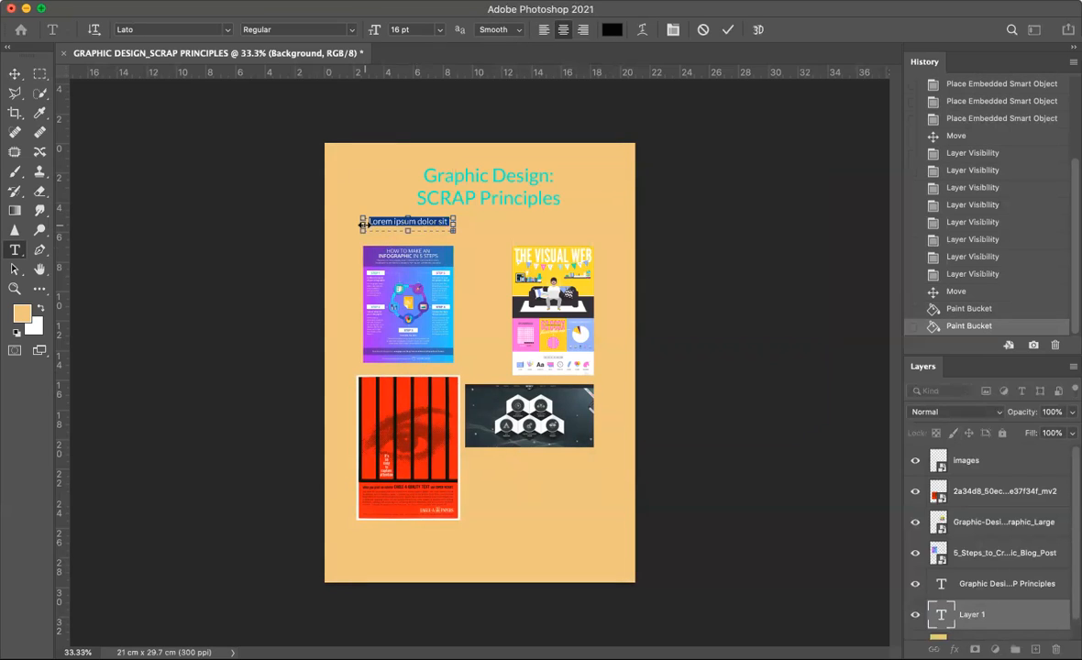
- Replace the placeholder text with "Simpicity: use of icons, use of sans serif fonts. Contrast: use of white boxes" and heighten the text box
{"action": "key", "text": "BackSpace"}
{"action": "type", "text": "Simplici"}
{"action": "type", "text": "ty"}
{"action": "type", "text": ":"}
{"action": "type", "text": " use of l"}
{"action": "type", "text": "cons"}
{"action": "type", "text": "."}
{"action": "left_click_drag", "start_coordinate": [408, 230], "coordinate": [408, 246]}
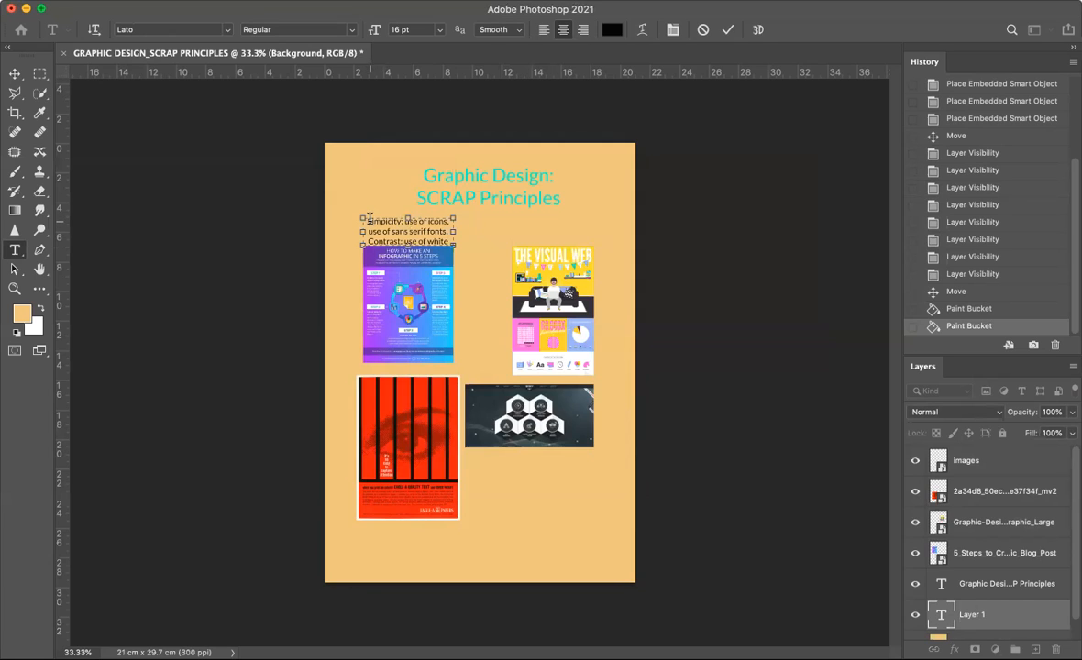
- Set the caption's visible lines to 12 pt and move the caption up, clear of the 5 Steps infographic
{"action": "left_click_drag", "start_coordinate": [461, 246], "coordinate": [366, 220]}
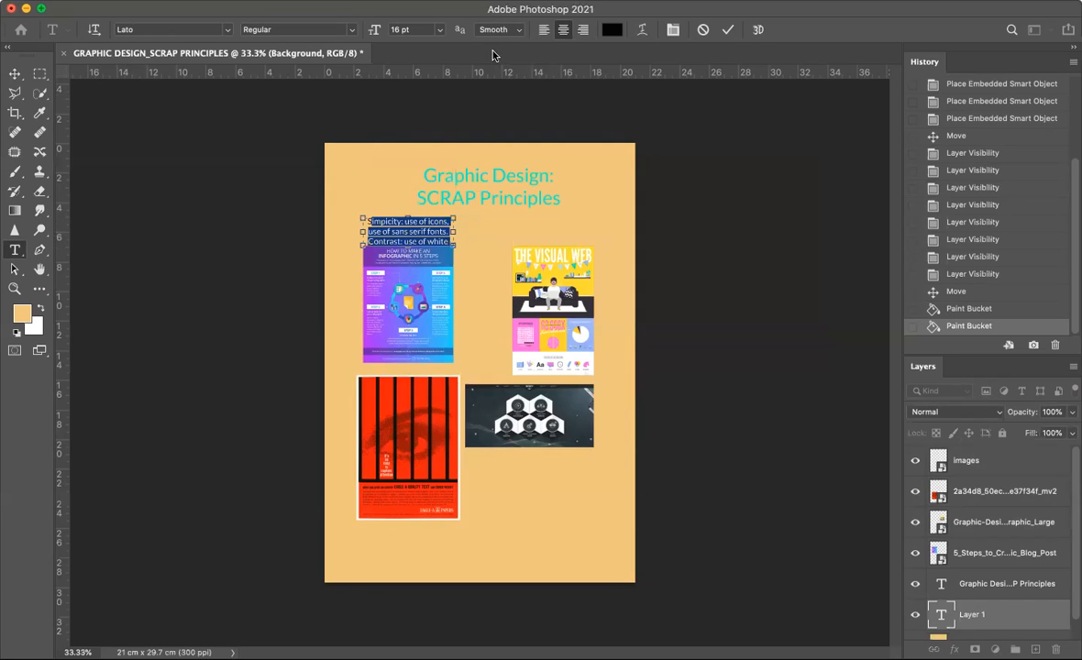
{"action": "left_click", "coordinate": [439, 30]}
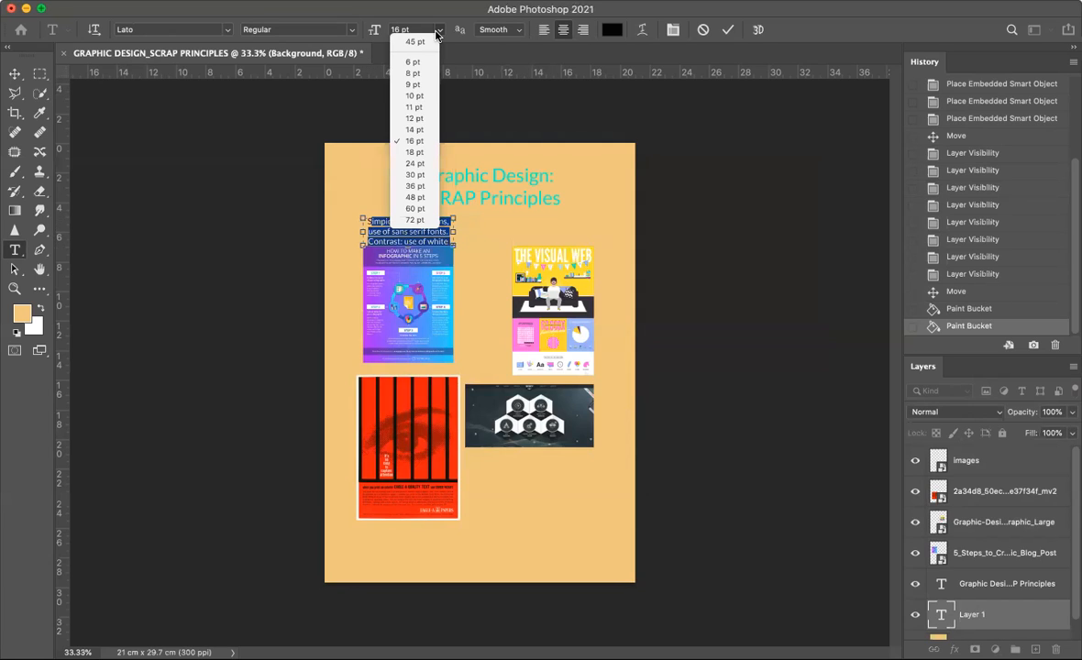
{"action": "left_click", "coordinate": [415, 119]}
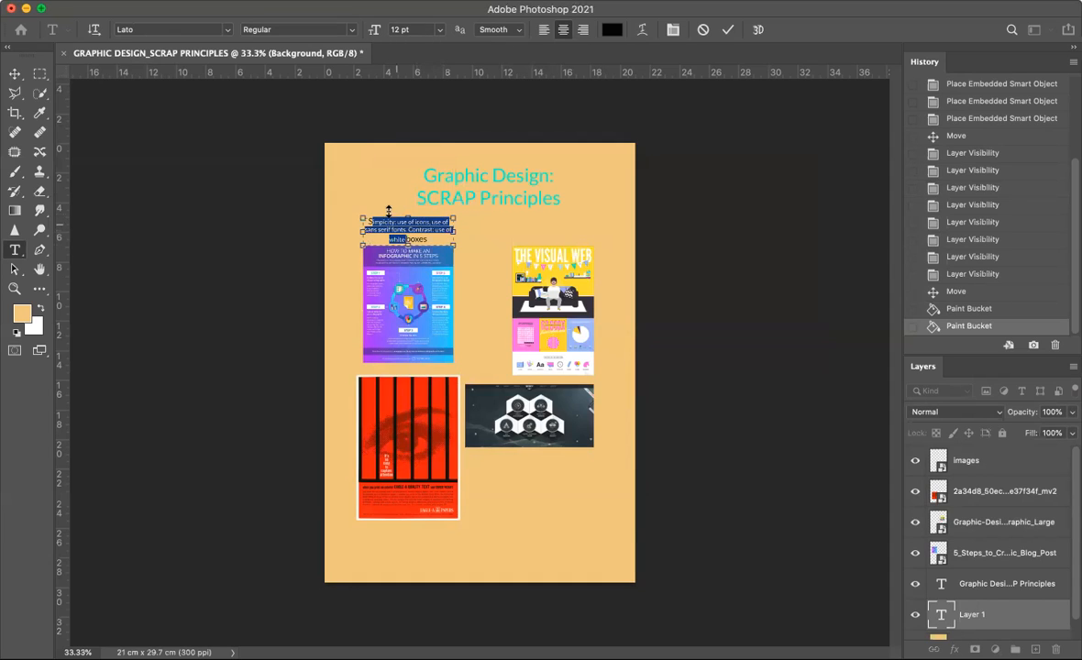
{"action": "left_click", "coordinate": [13, 75]}
{"action": "left_click_drag", "start_coordinate": [411, 234], "coordinate": [406, 218]}
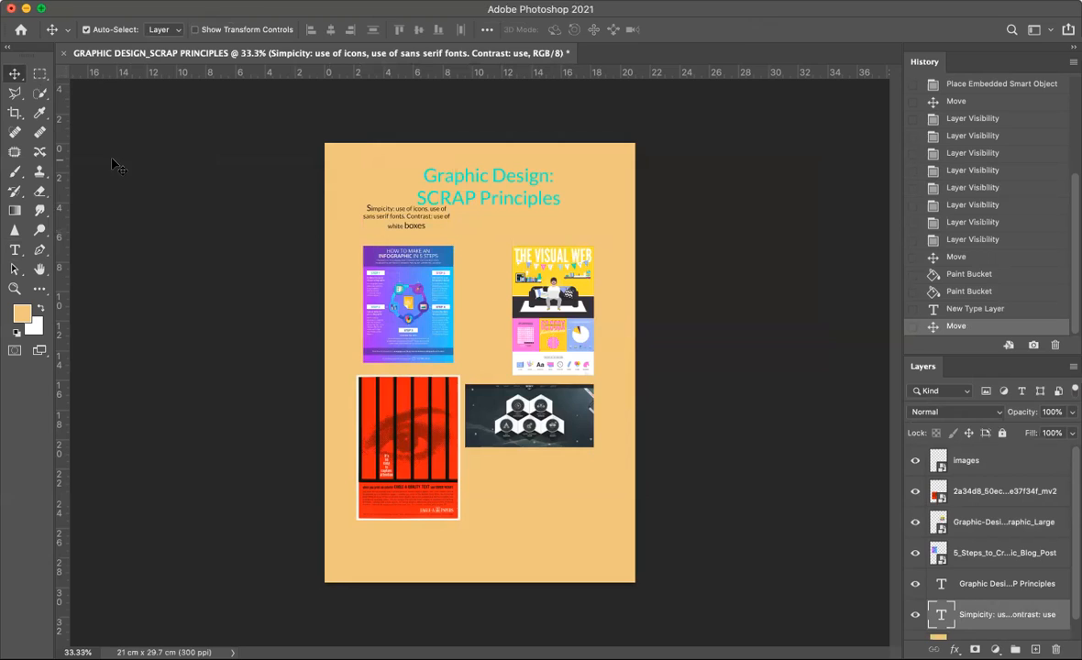
- Left-align all of the caption's text and move the caption slightly down, lining it up with the left edge of the 5 Steps infographic
{"action": "left_click", "coordinate": [14, 249]}
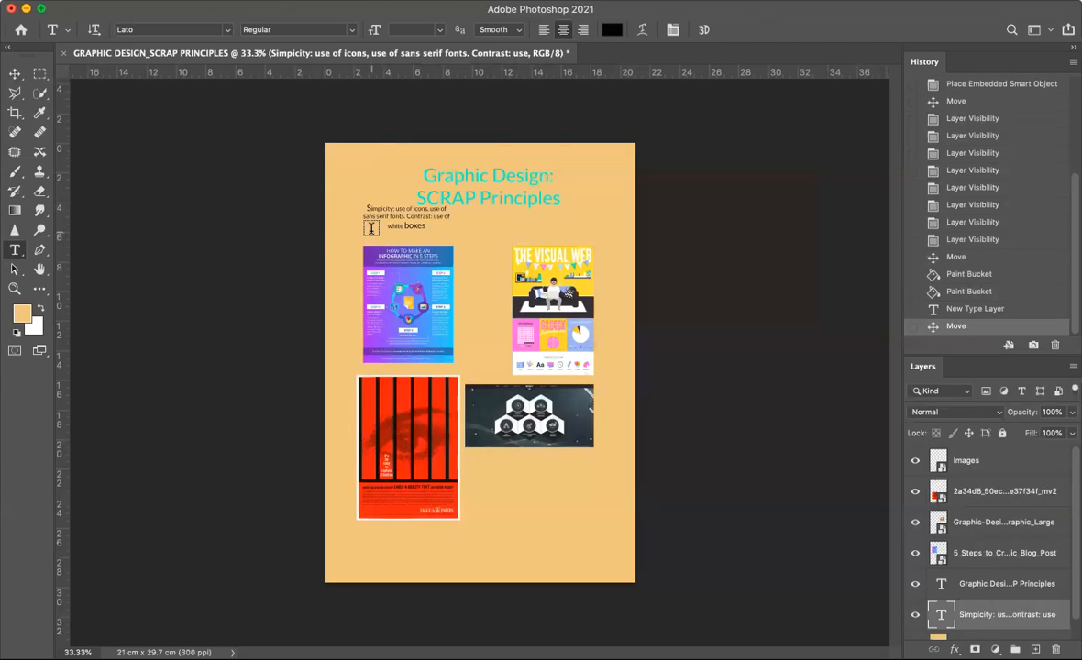
{"action": "left_click", "coordinate": [366, 207]}
{"action": "key", "text": "super+a"}
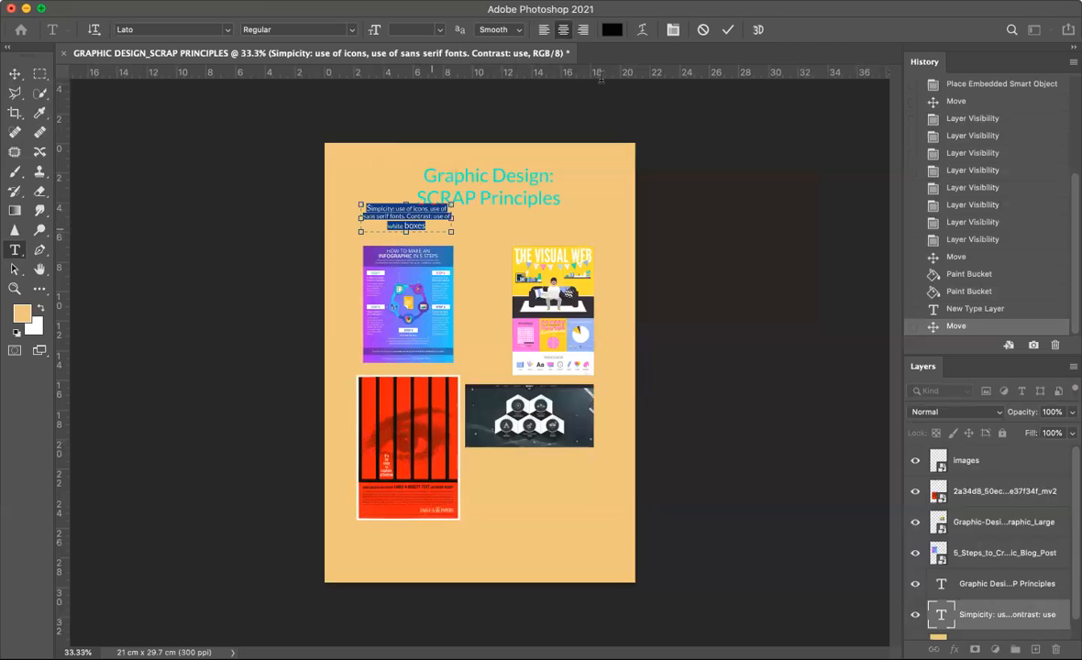
{"action": "left_click", "coordinate": [545, 30]}
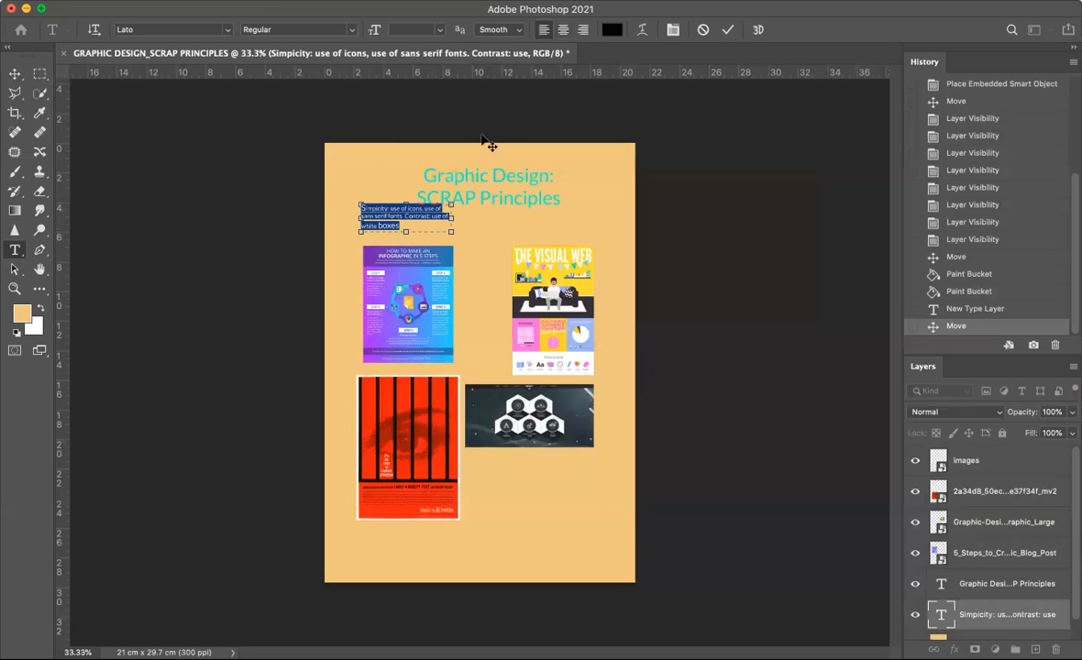
{"action": "left_click", "coordinate": [14, 74]}
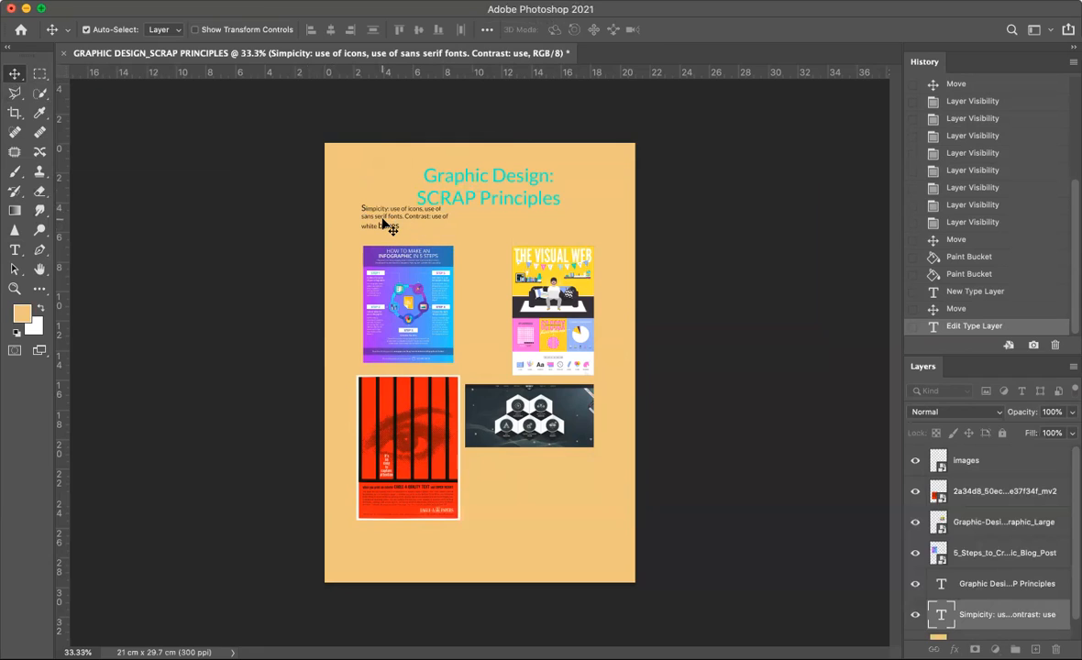
{"action": "left_click_drag", "start_coordinate": [384, 218], "coordinate": [383, 223]}
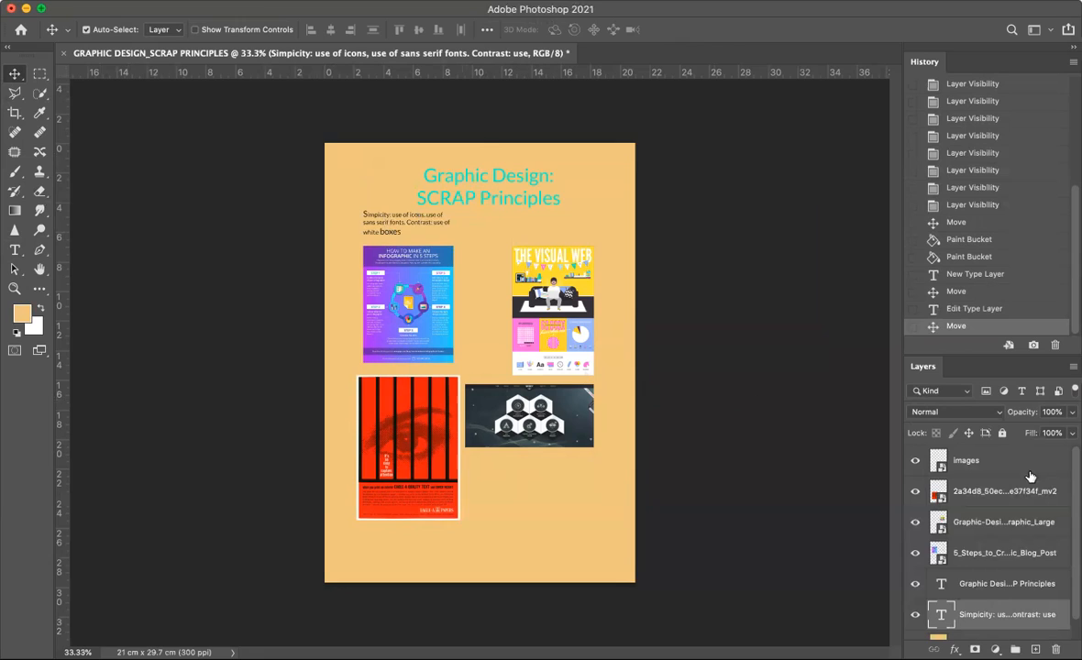
- Insert "+ Colour" into the title so its second line reads "SCRAP + Colour Principles"
{"action": "scroll", "coordinate": [994, 504], "scroll_direction": "down", "scroll_amount": 1}
{"action": "scroll", "coordinate": [998, 565], "scroll_direction": "up", "scroll_amount": 1}
{"action": "left_click", "coordinate": [437, 184]}
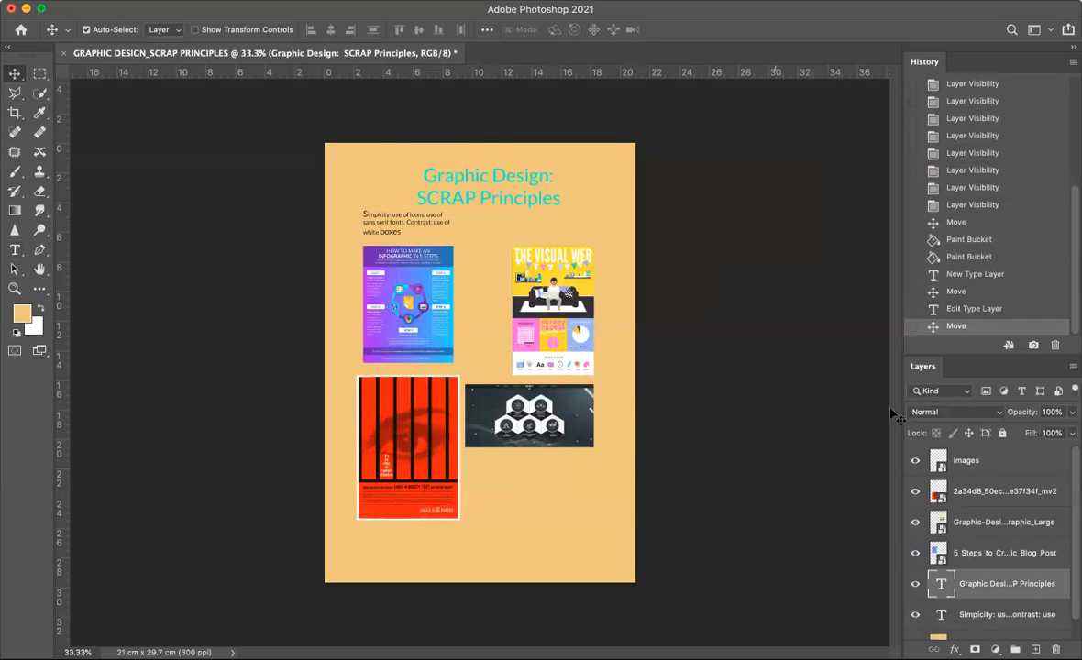
{"action": "left_click", "coordinate": [16, 251]}
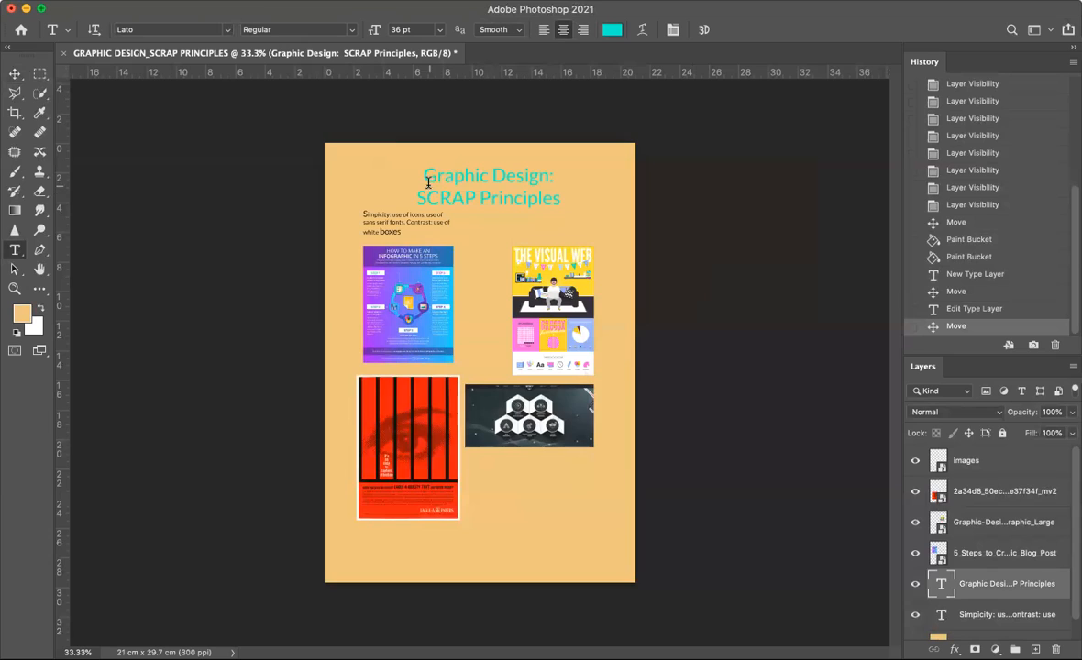
{"action": "left_click_drag", "start_coordinate": [424, 176], "coordinate": [438, 176]}
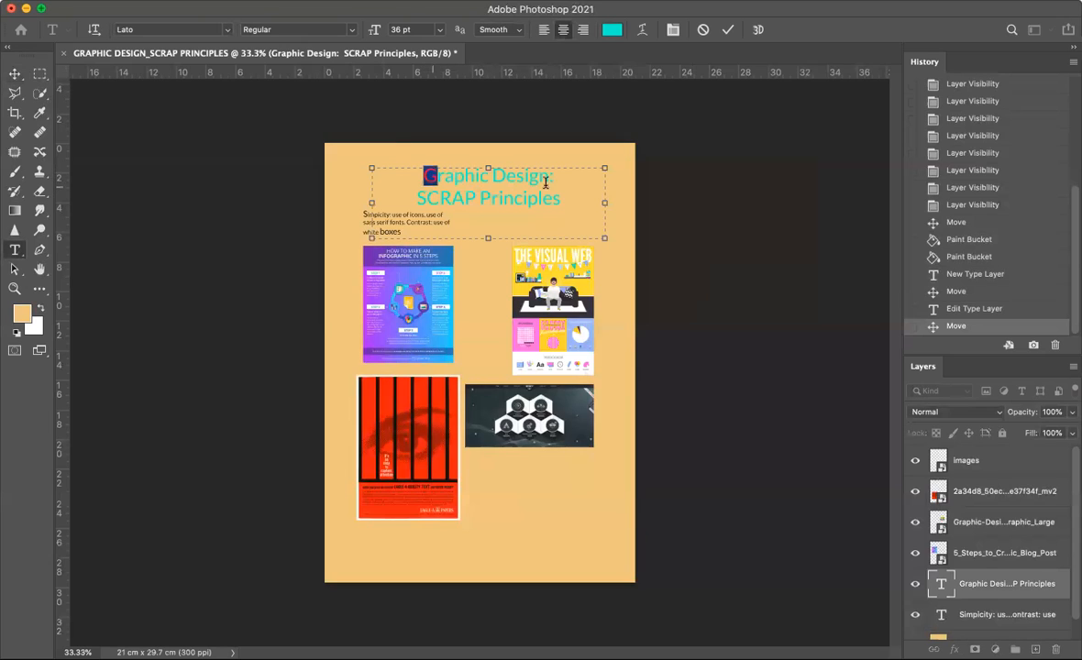
{"action": "left_click", "coordinate": [475, 198]}
{"action": "type", "text": "+ Colou"}
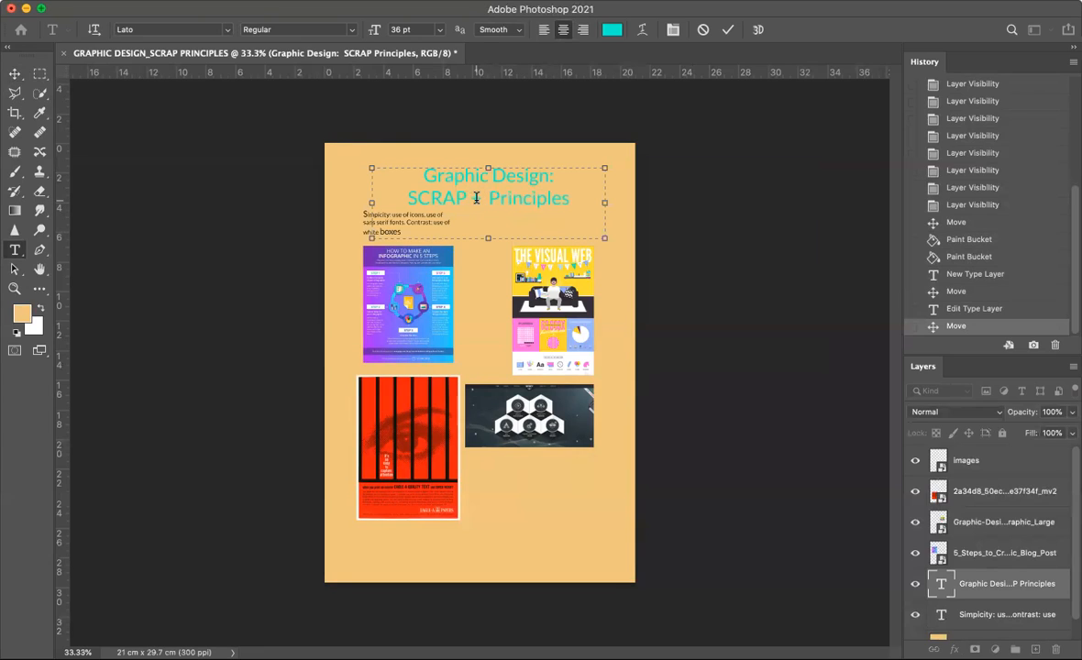
{"action": "type", "text": "r"}
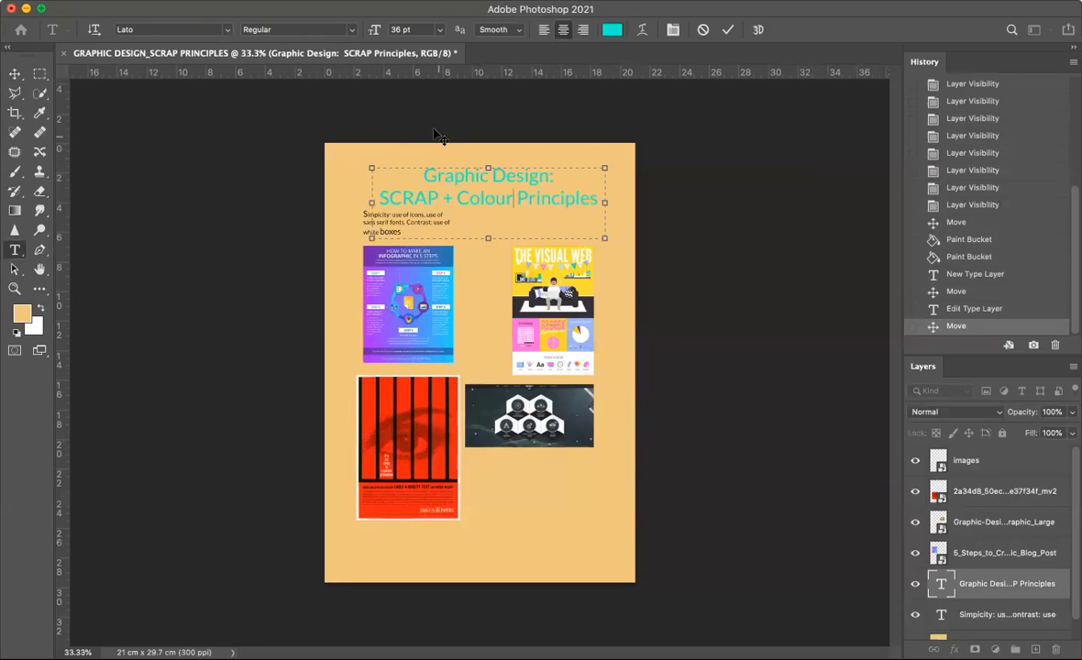
{"action": "left_click", "coordinate": [14, 75]}
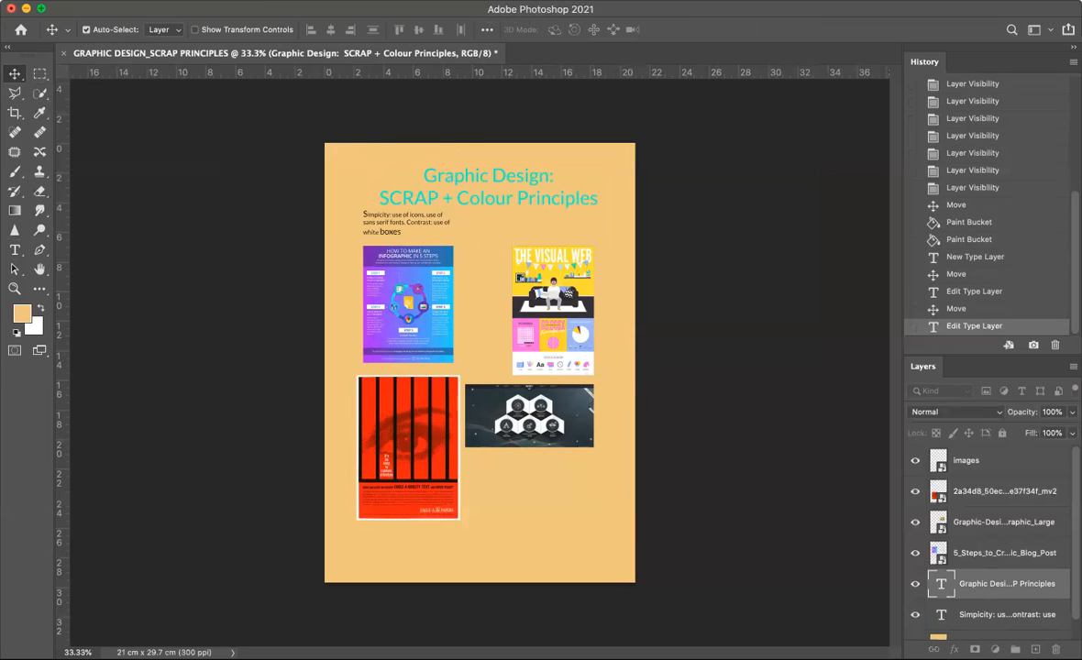
- Save the document on the computer in Photoshop format as GRAPHIC DESIGN_SCRAP PRINCIPLES in the SCRAP principles examples folder, with layers and maximum compatibility
{"action": "left_click", "coordinate": [103, 0]}
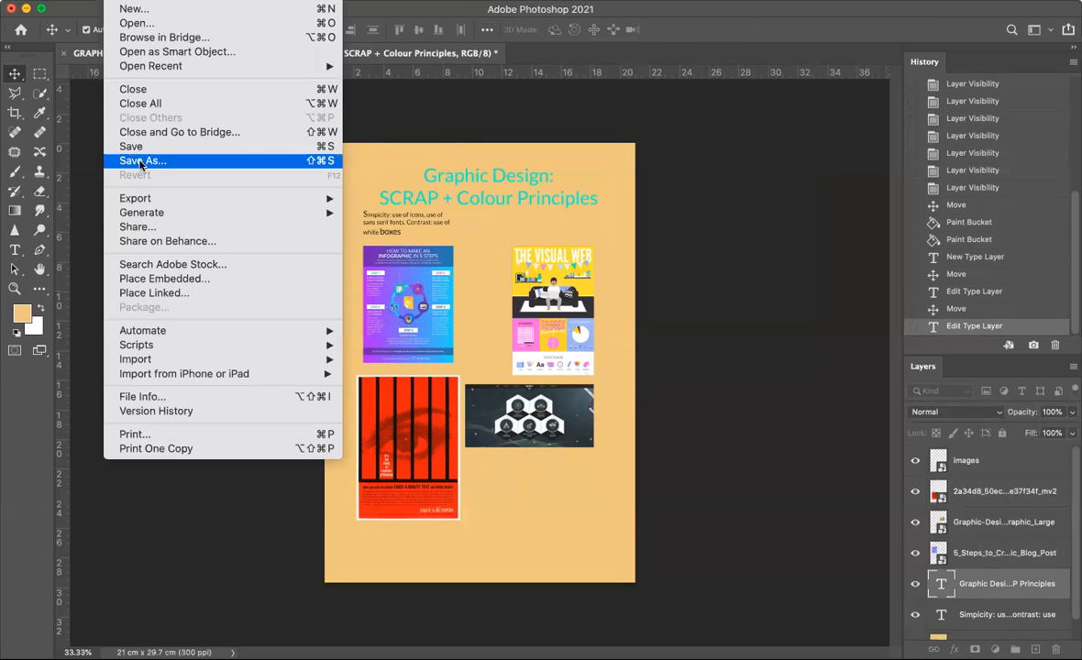
{"action": "left_click", "coordinate": [140, 163]}
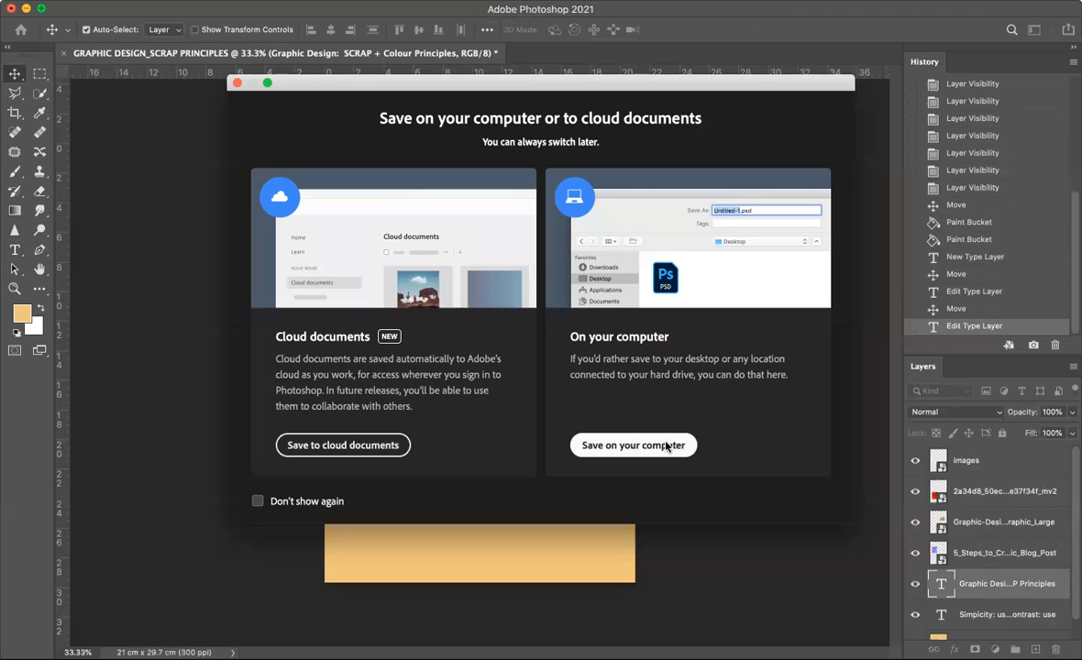
{"action": "left_click", "coordinate": [633, 445]}
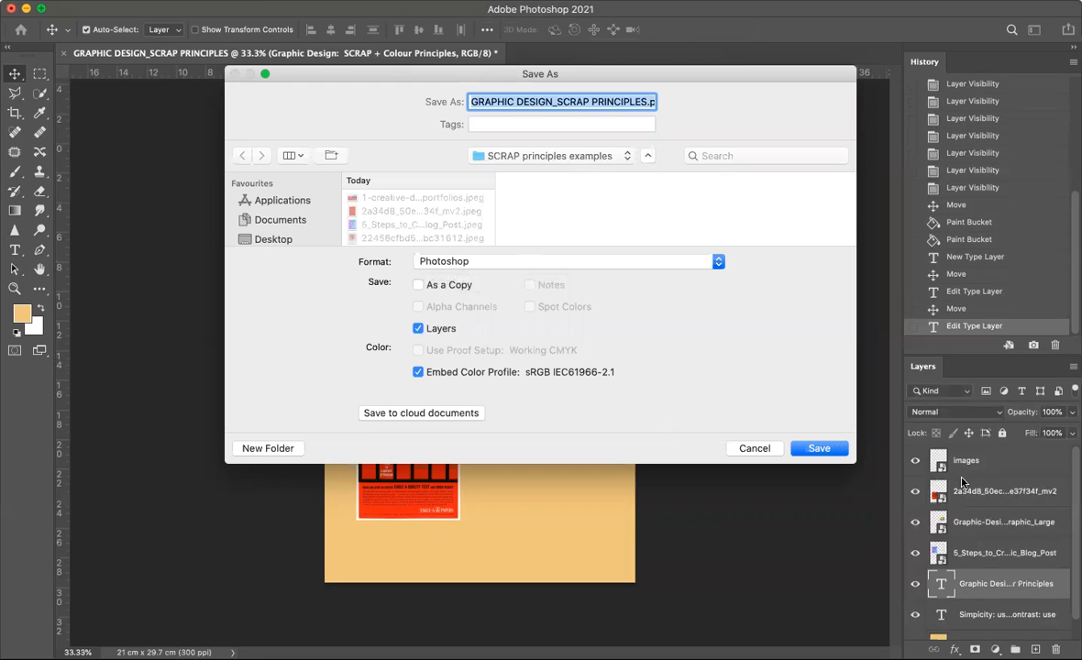
{"action": "left_click", "coordinate": [819, 448]}
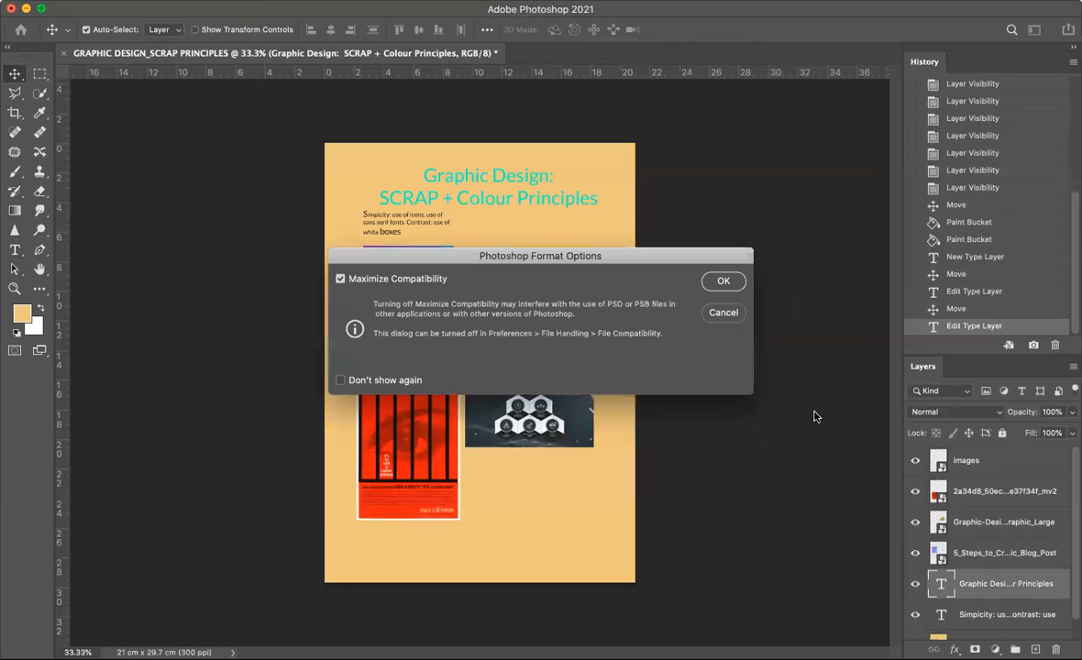
{"action": "left_click", "coordinate": [729, 282]}
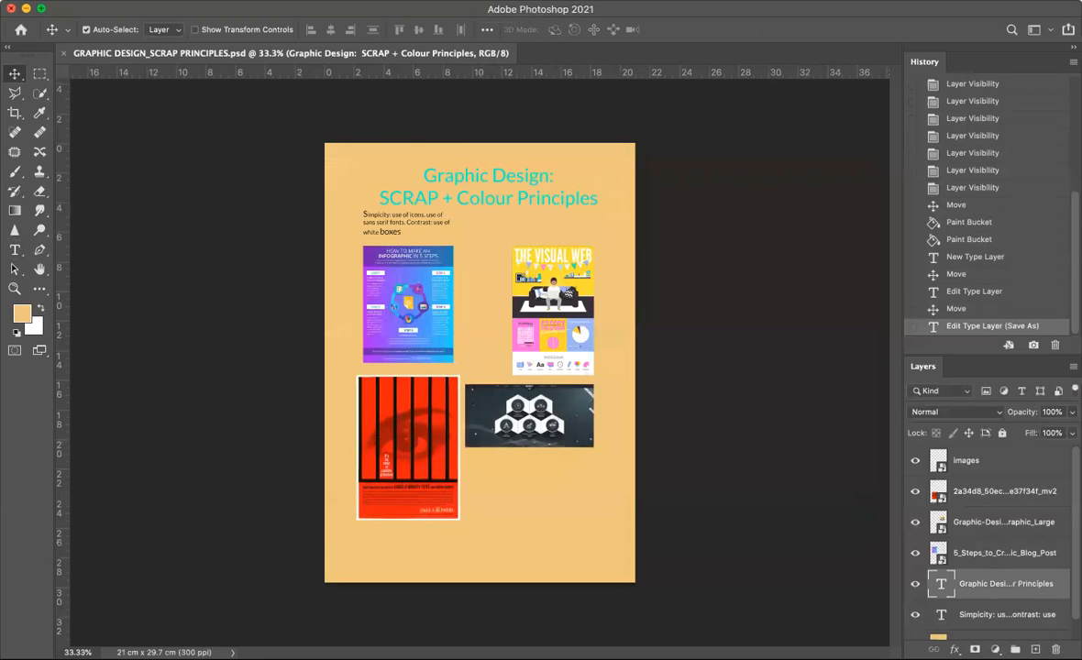
- Save a JPEG copy on the computer in the SCRAP principles examples folder, with quality 12 (Maximum) and Baseline ("Standard") format
{"action": "left_click", "coordinate": [120, 0]}
{"action": "left_click", "coordinate": [141, 162]}
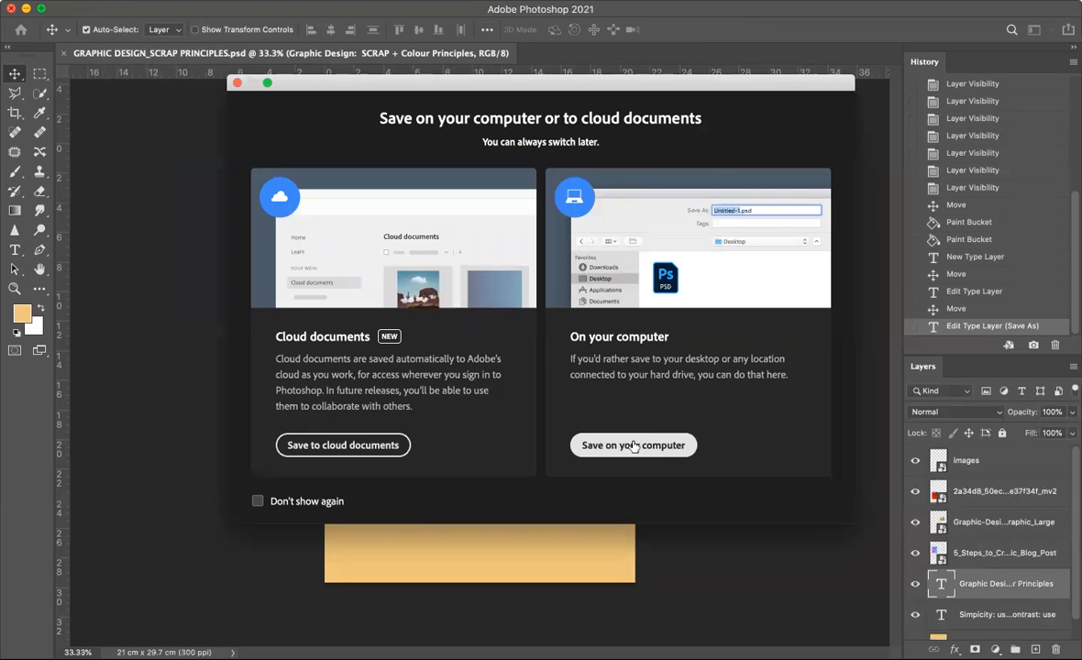
{"action": "left_click", "coordinate": [626, 446]}
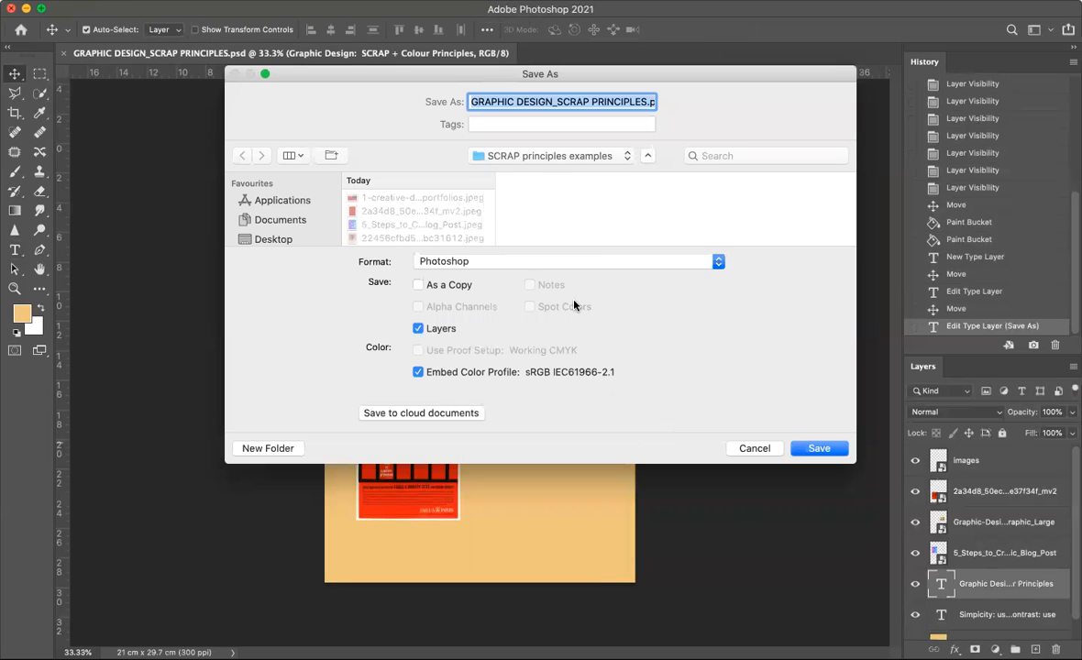
{"action": "left_click", "coordinate": [517, 263]}
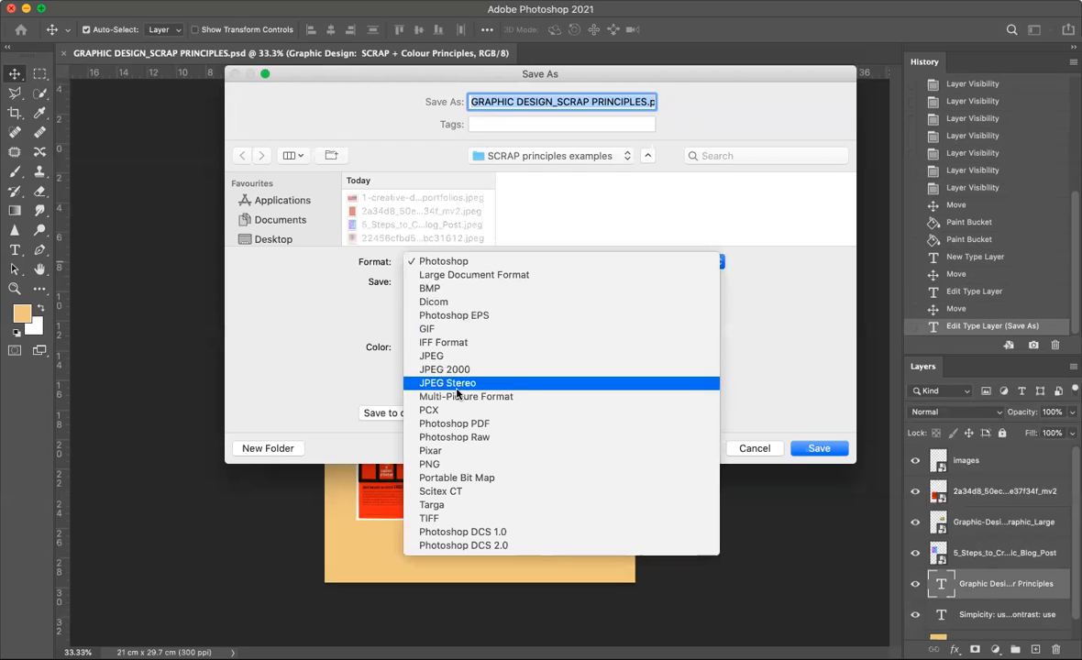
{"action": "left_click", "coordinate": [435, 357]}
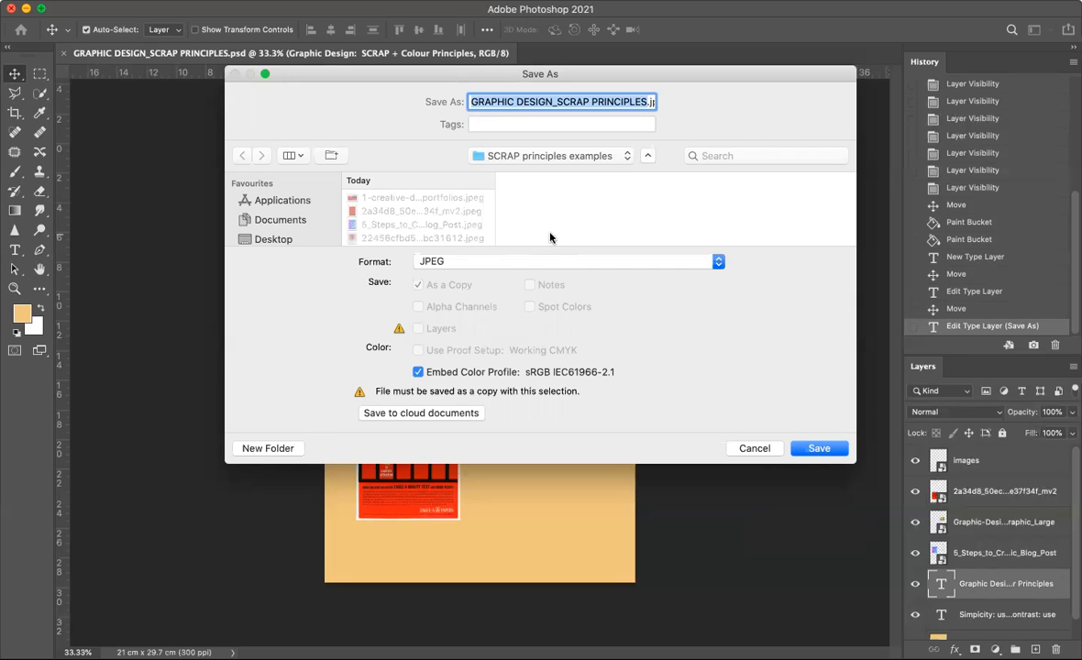
{"action": "left_click", "coordinate": [817, 449]}
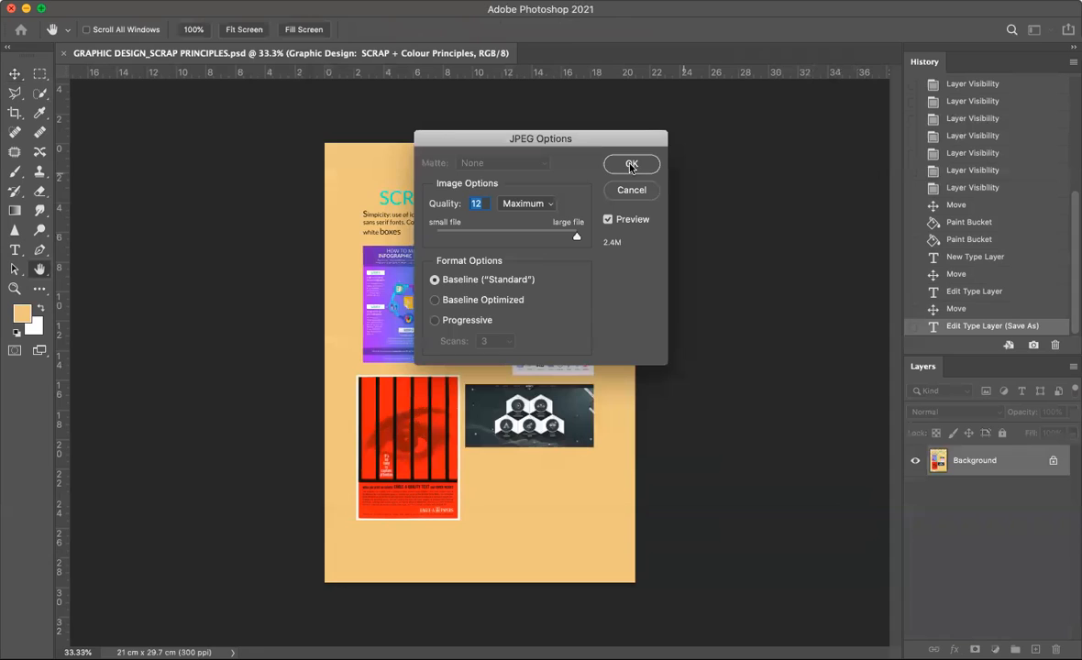
{"action": "left_click", "coordinate": [632, 163]}
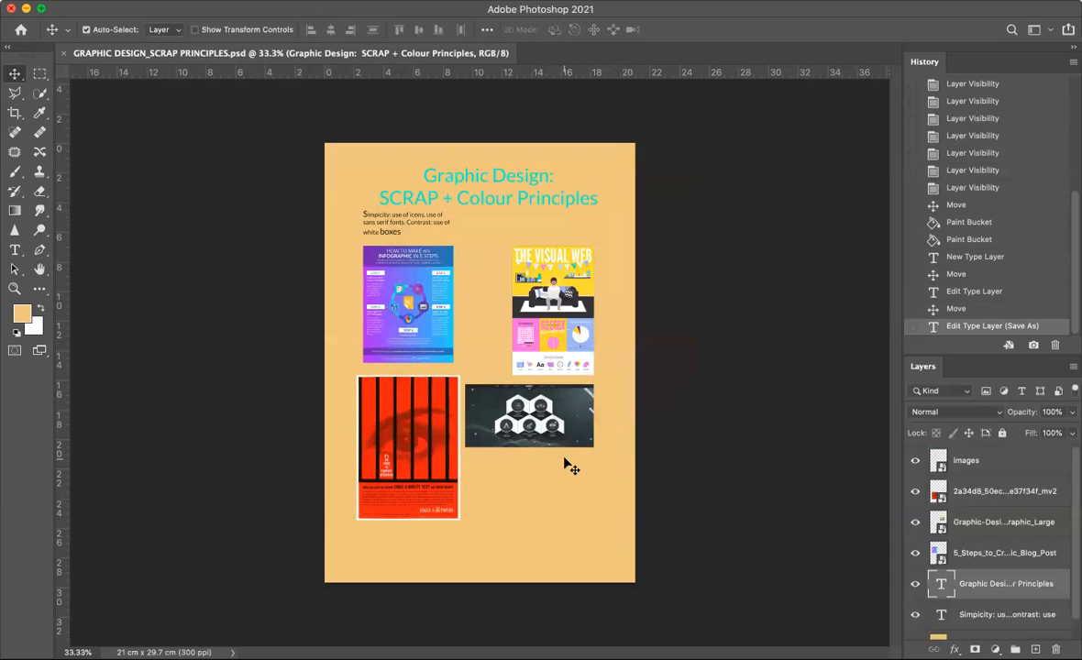